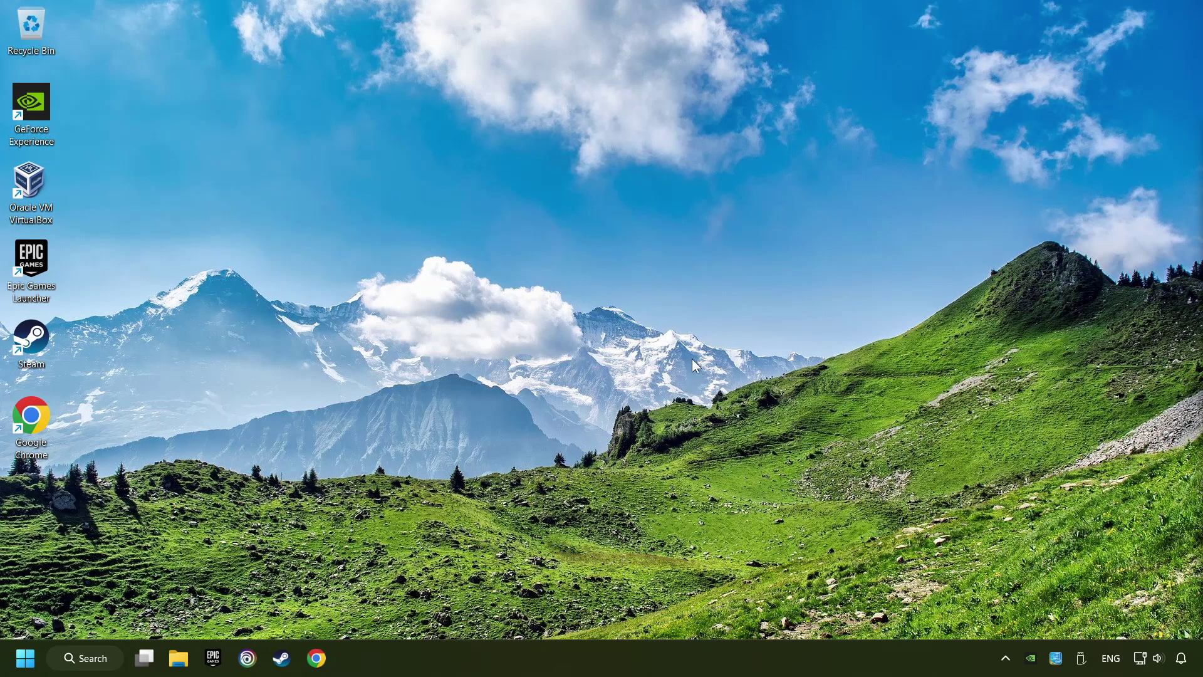
- Switch on automatic time zone and automatic time, sync the clock, and close Settings
right_click(1181, 655)
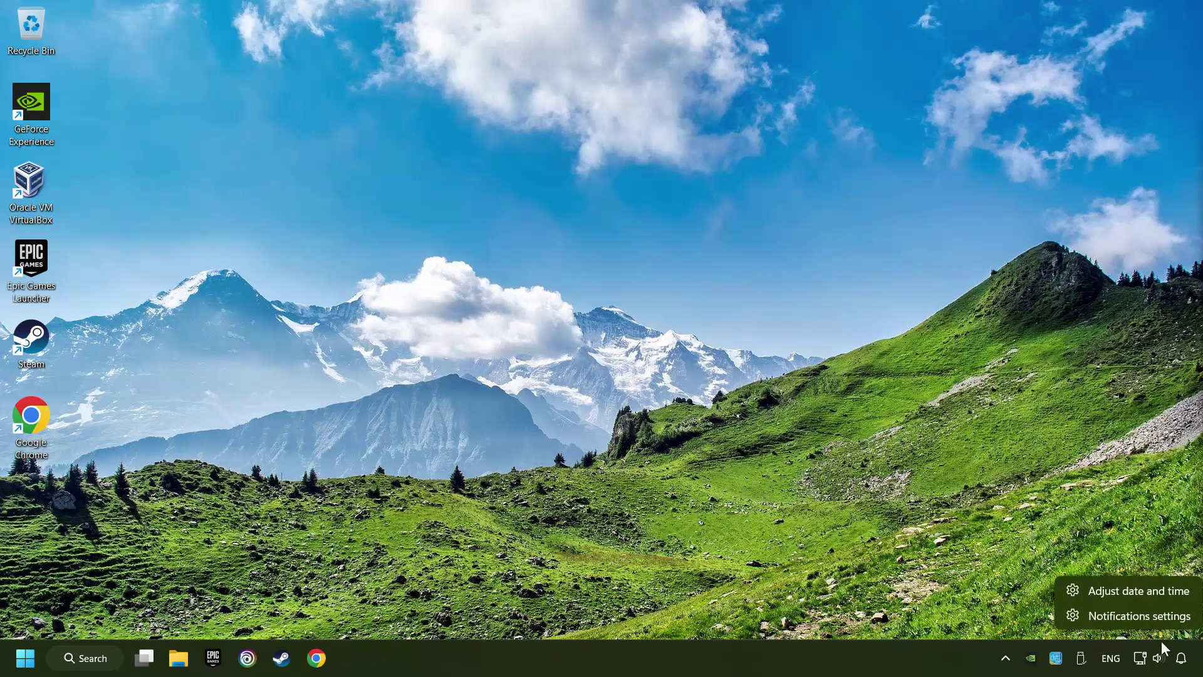
click(1149, 593)
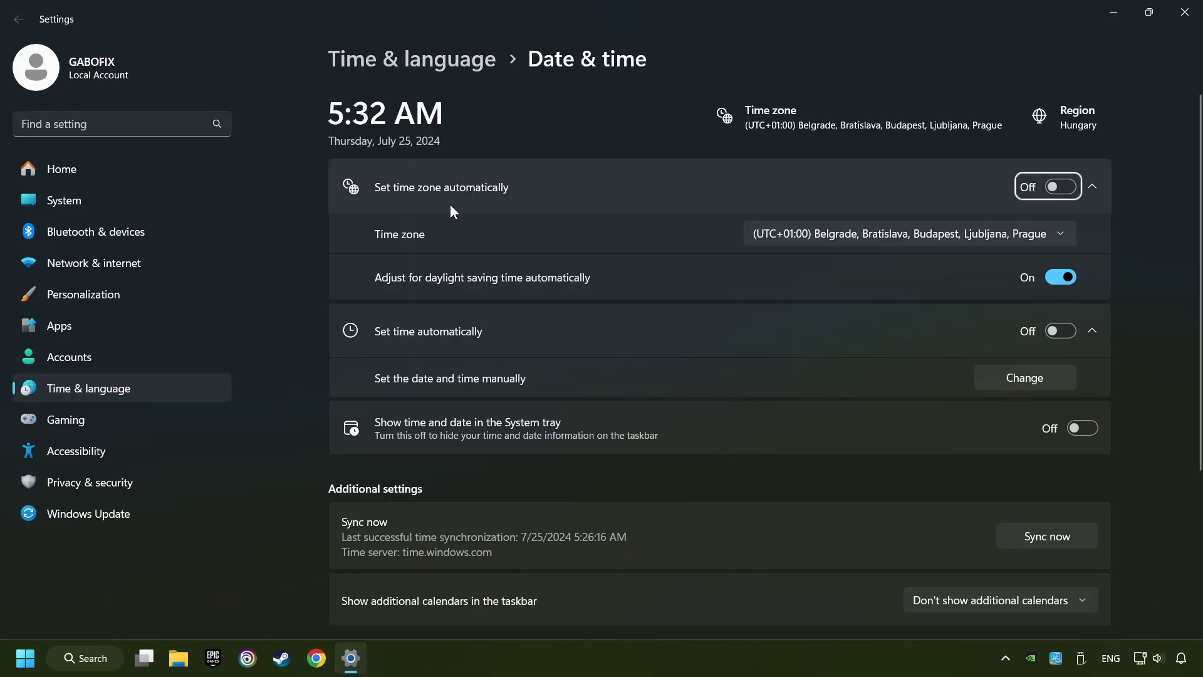
click(1056, 190)
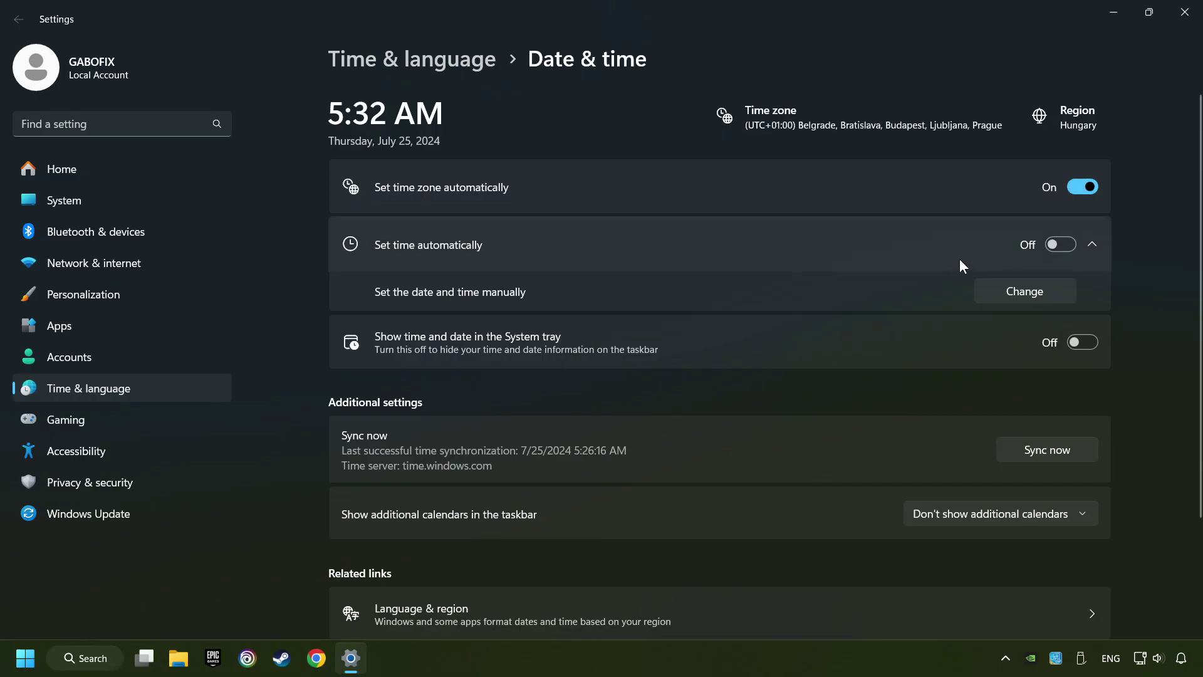
click(1053, 247)
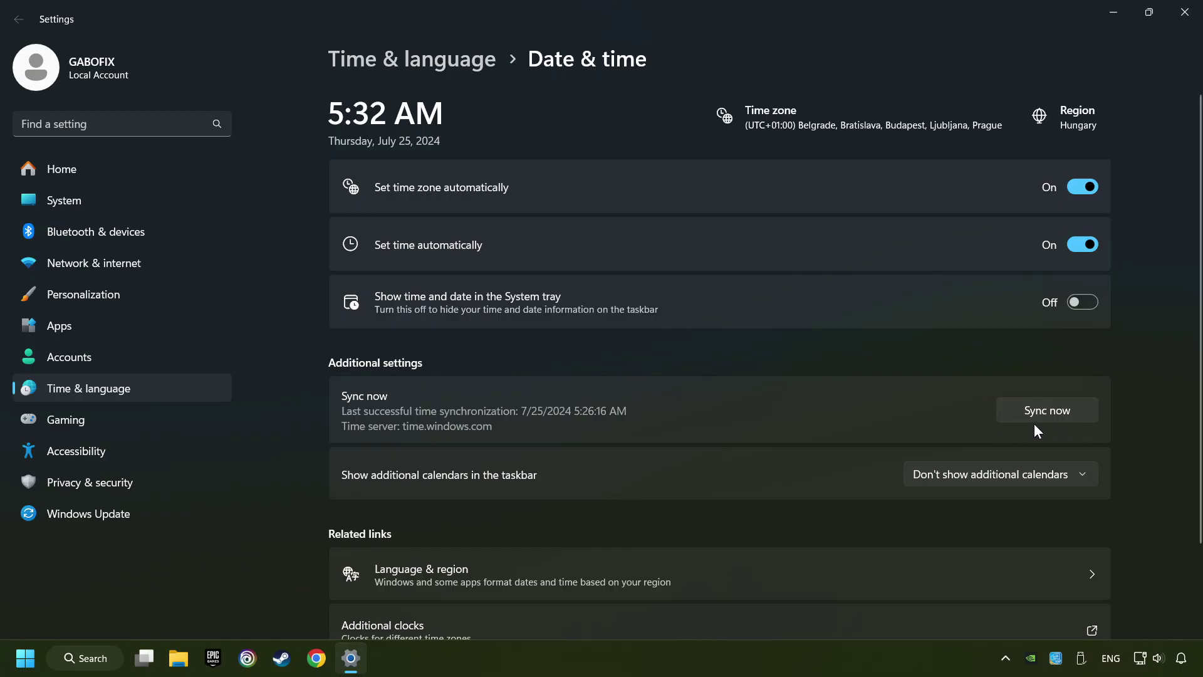
click(1080, 423)
click(1181, 19)
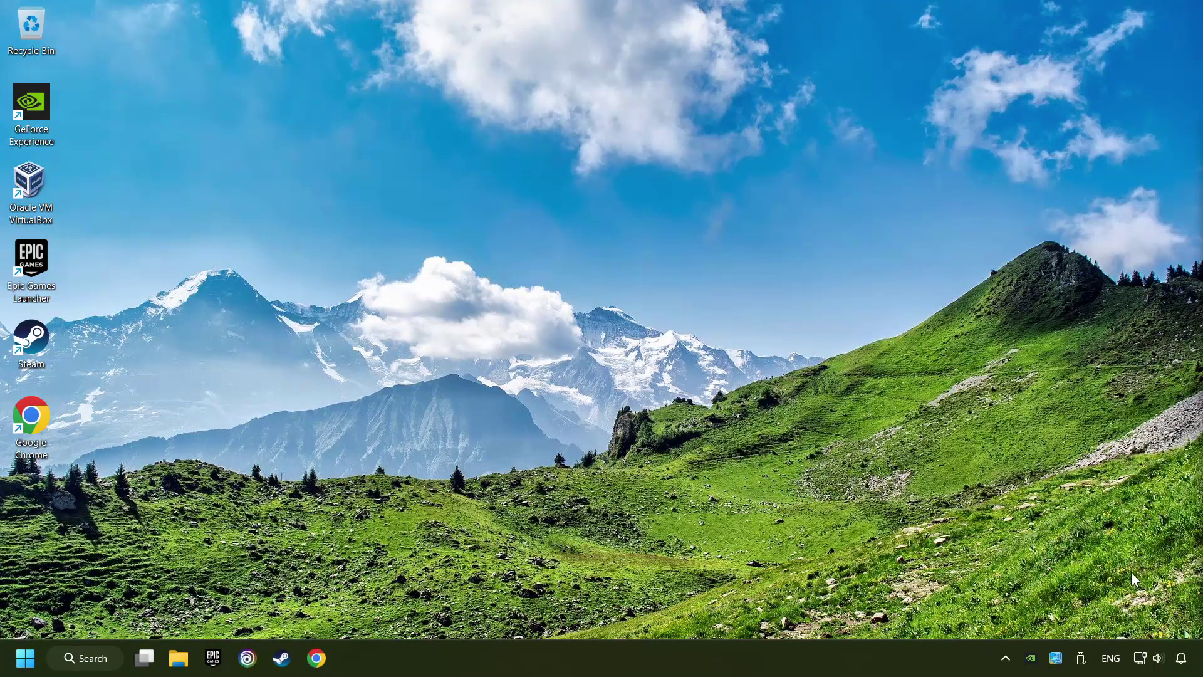
- Save the manual proxy server setup with the proxy left Off, then close Settings
right_click(1145, 661)
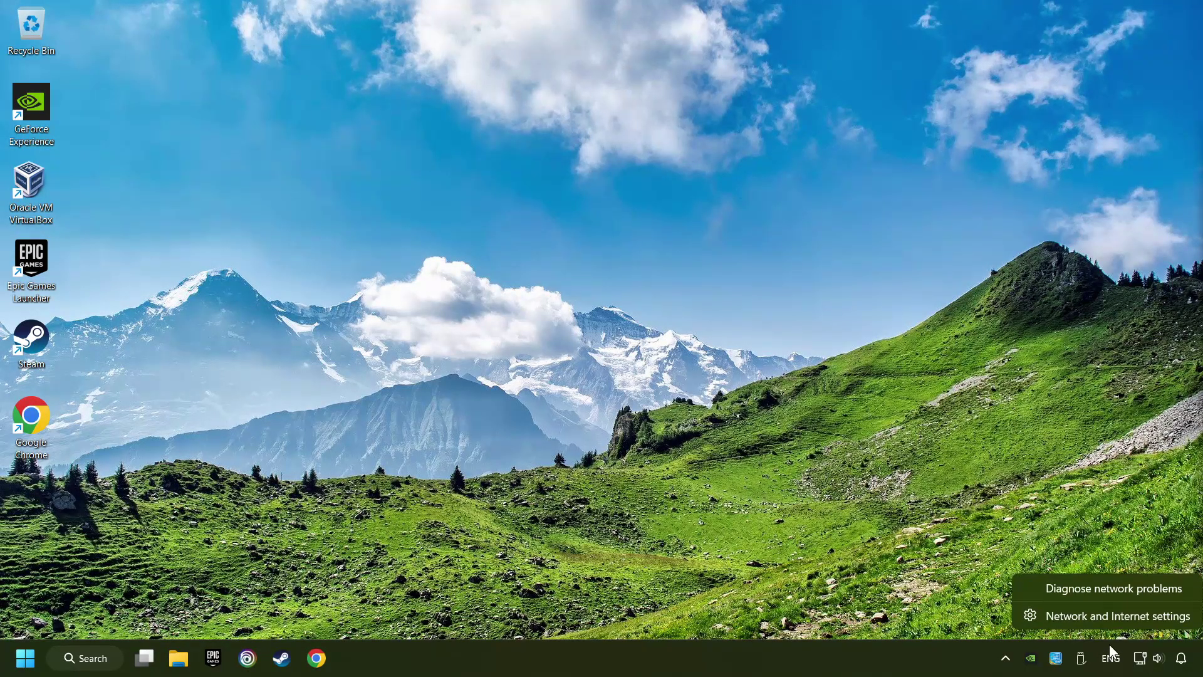
click(1129, 616)
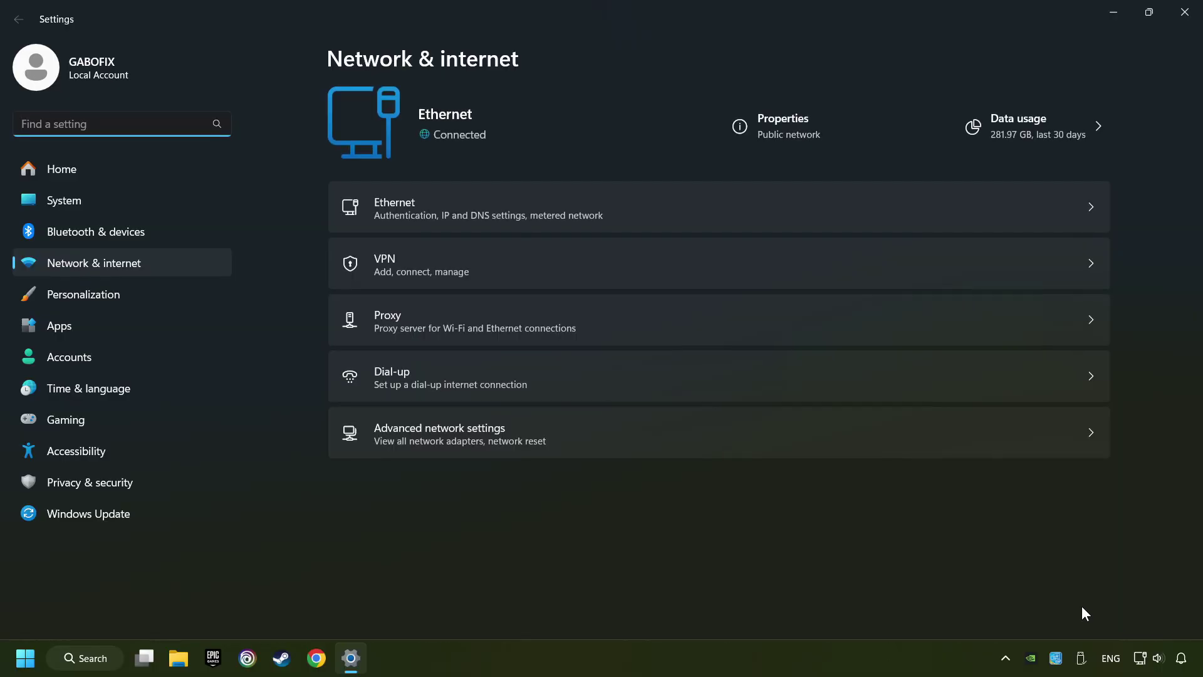
click(666, 323)
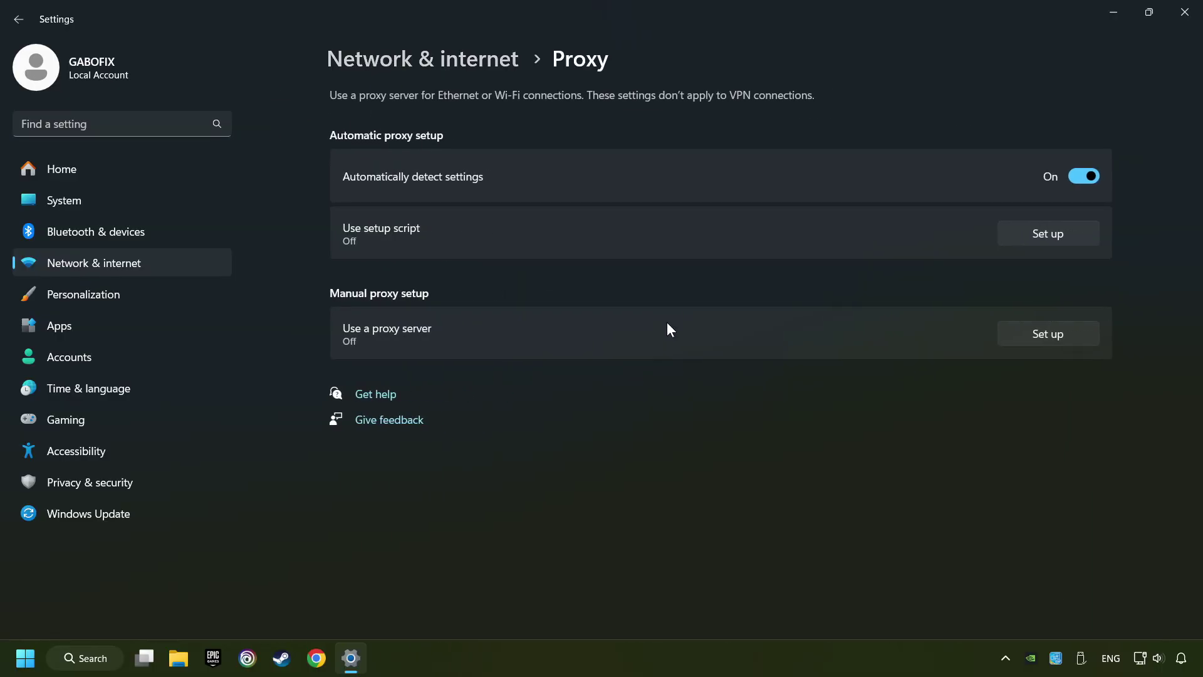
click(1040, 341)
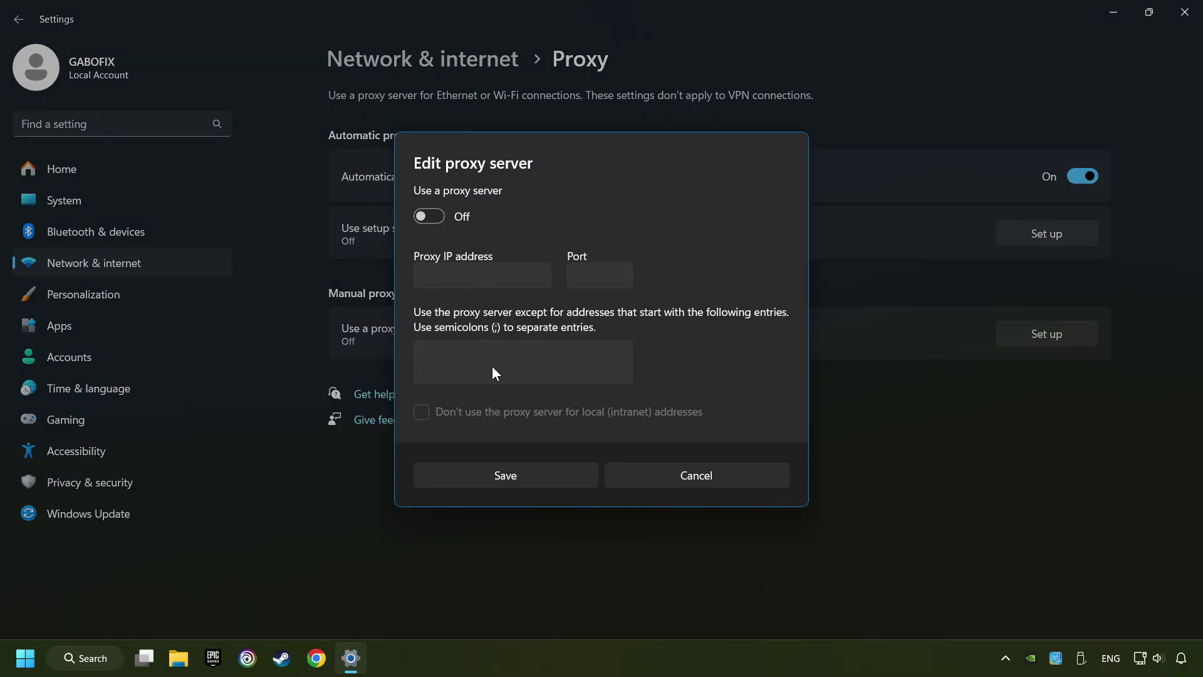
click(524, 478)
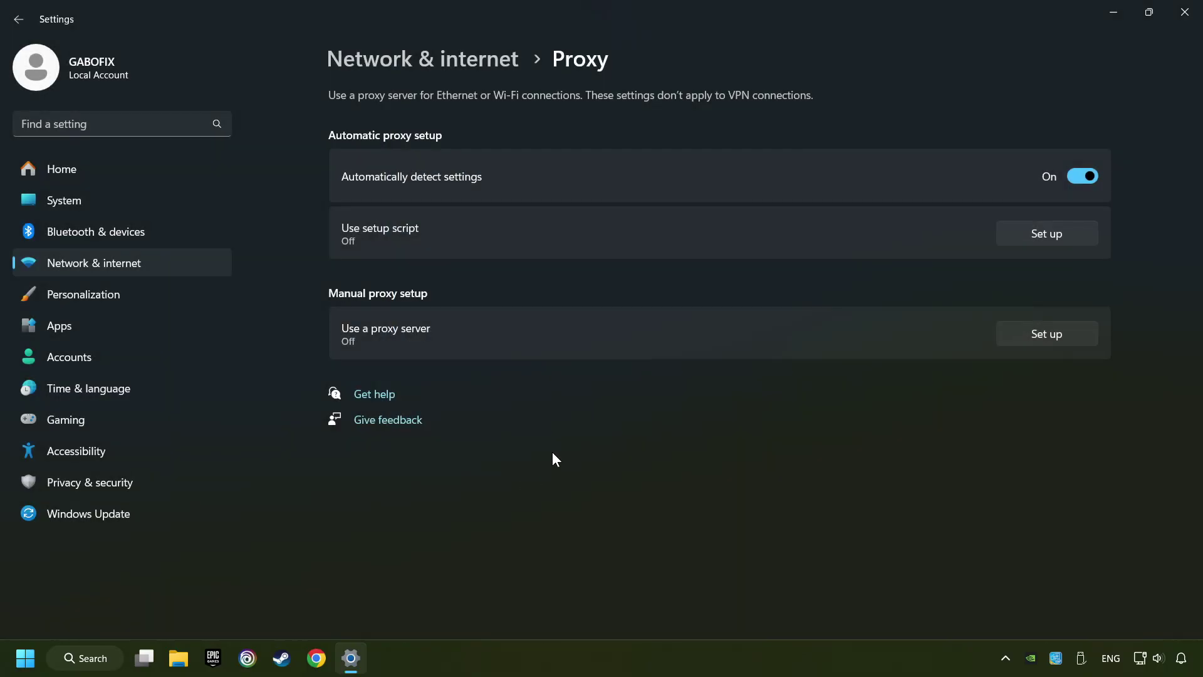
click(1184, 14)
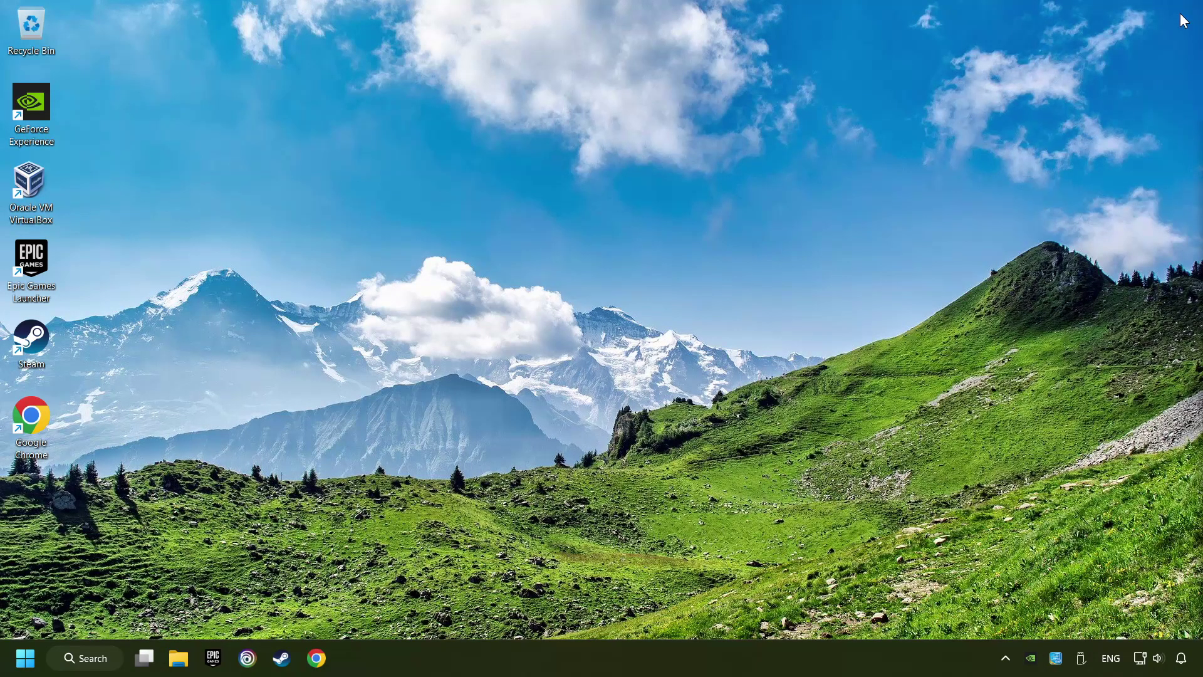
- Run Command Prompt as administrator from a 'cmd' search
click(92, 659)
text(cmd)
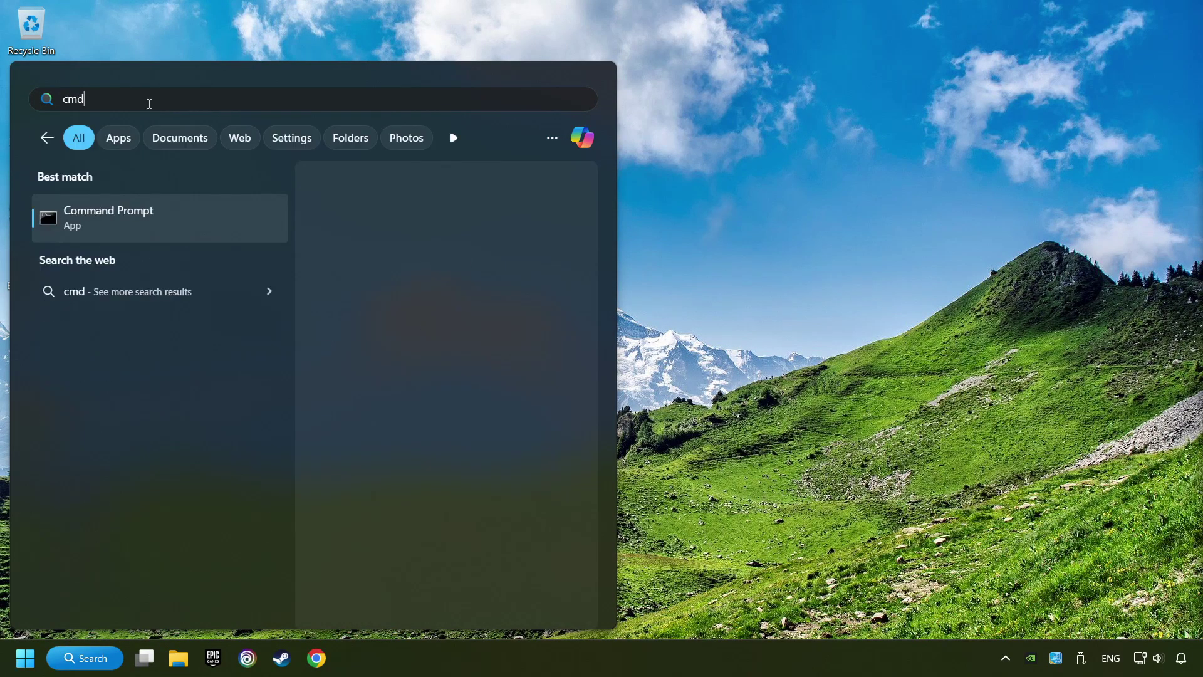
right_click(227, 217)
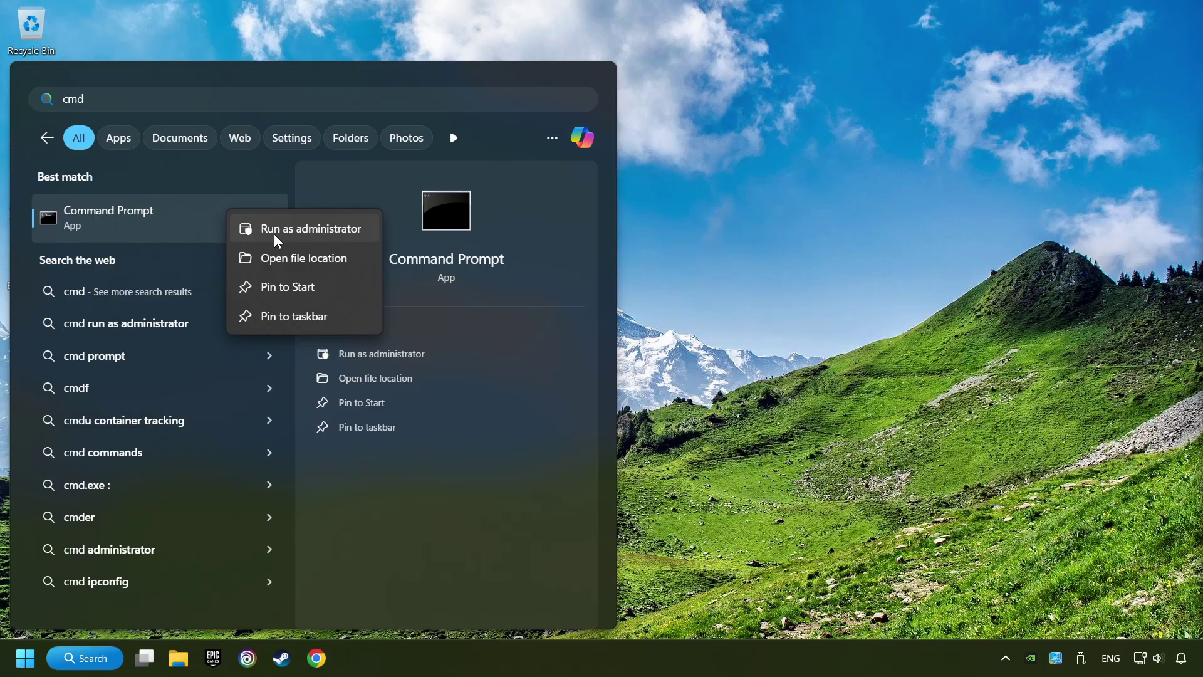
click(298, 233)
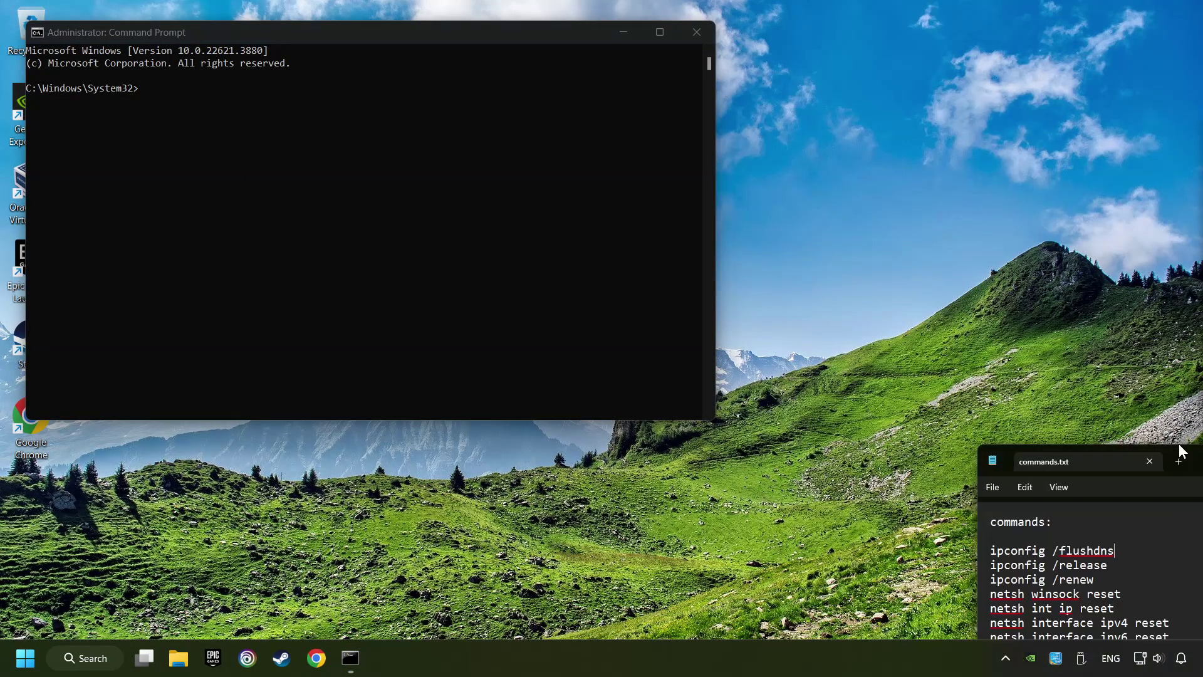
- Run ipconfig /flushdns from commands.txt in the admin prompt
drag(1024, 458, 1024, 370)
drag(890, 458, 746, 456)
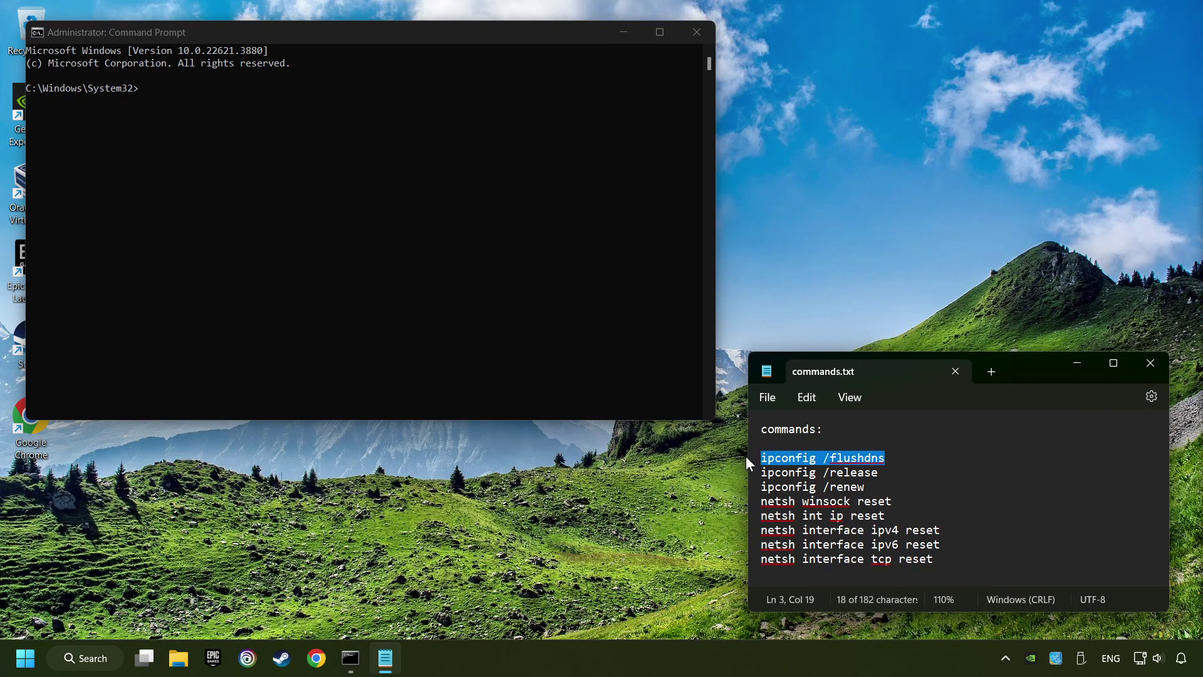
key(ctrl+c)
click(232, 182)
key(ctrl+v)
key(Return)
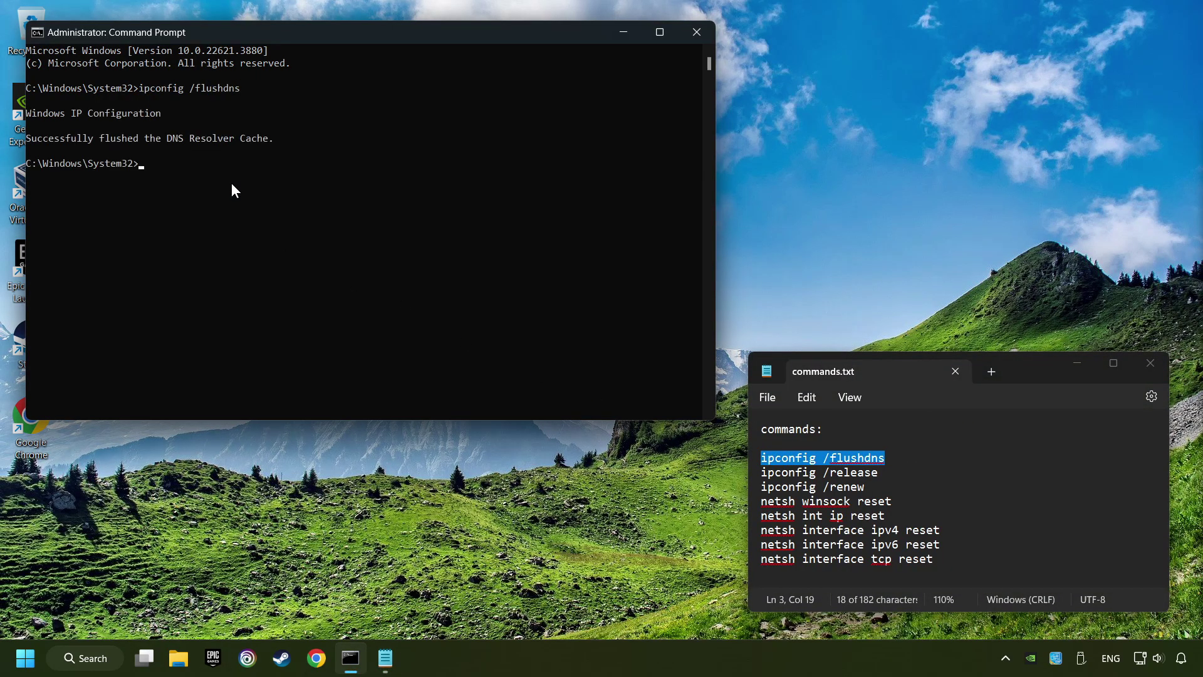
- Run ipconfig /release from the notes to release the IP address
drag(884, 473, 758, 473)
key(ctrl+c)
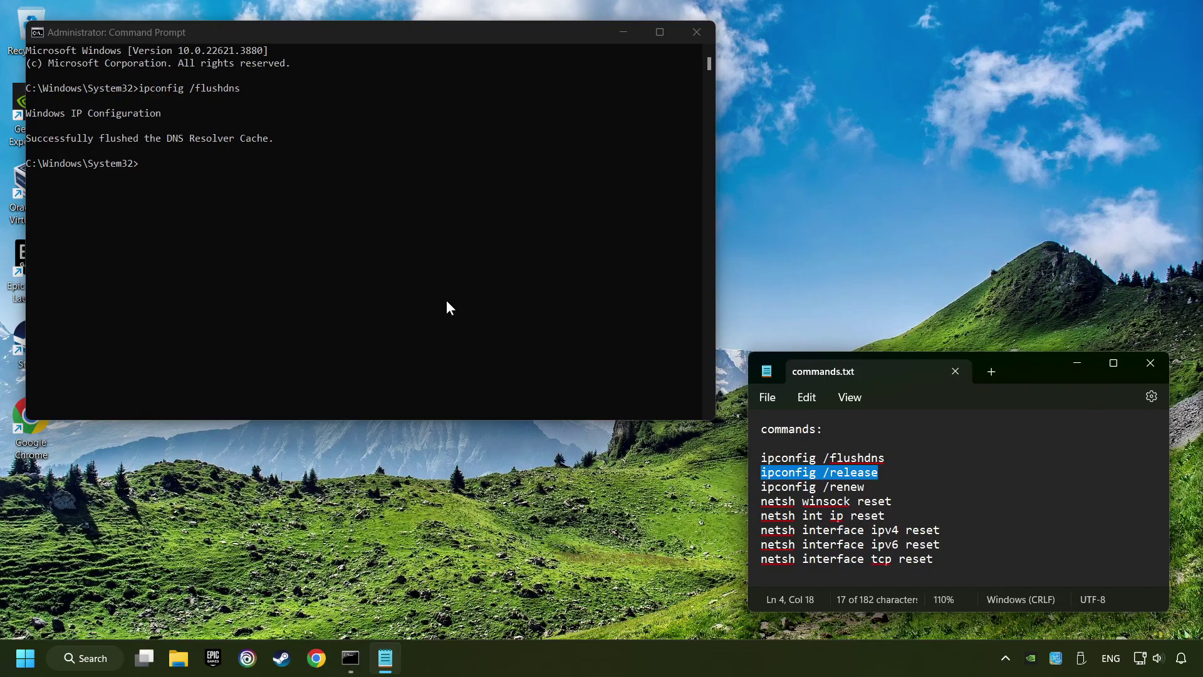
click(305, 176)
key(ctrl+v)
key(Return)
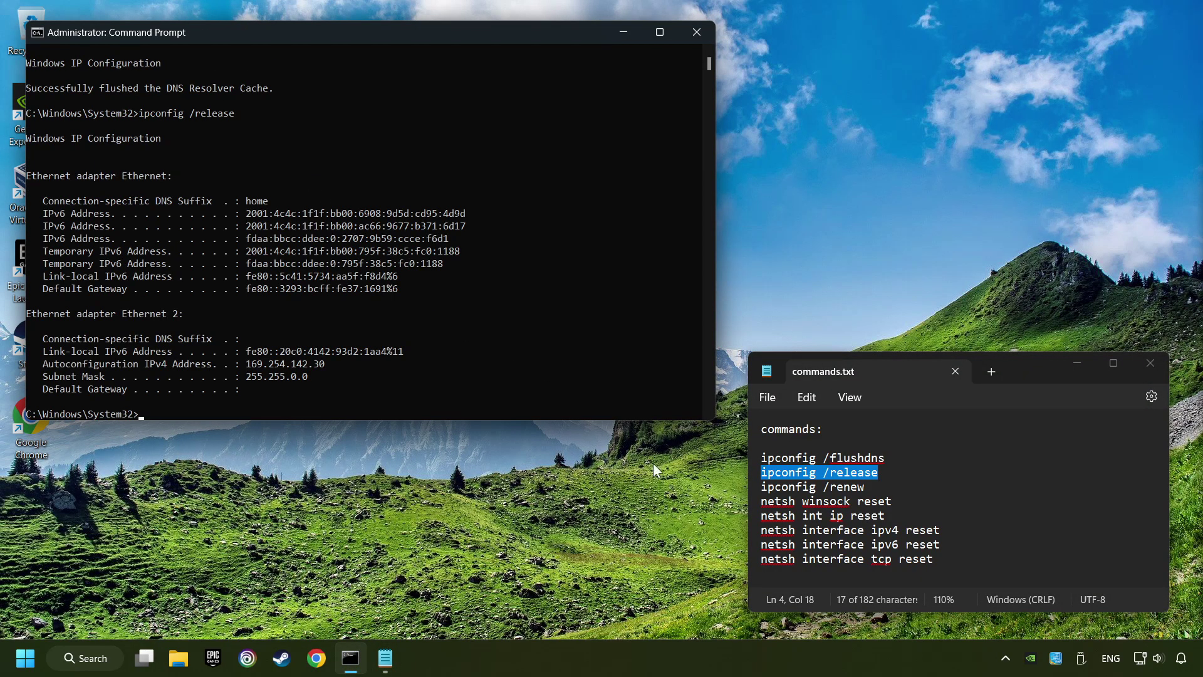
- Run ipconfig /renew from the notes to renew the IP address
drag(865, 487, 758, 488)
key(ctrl+c)
click(430, 323)
key(ctrl+v)
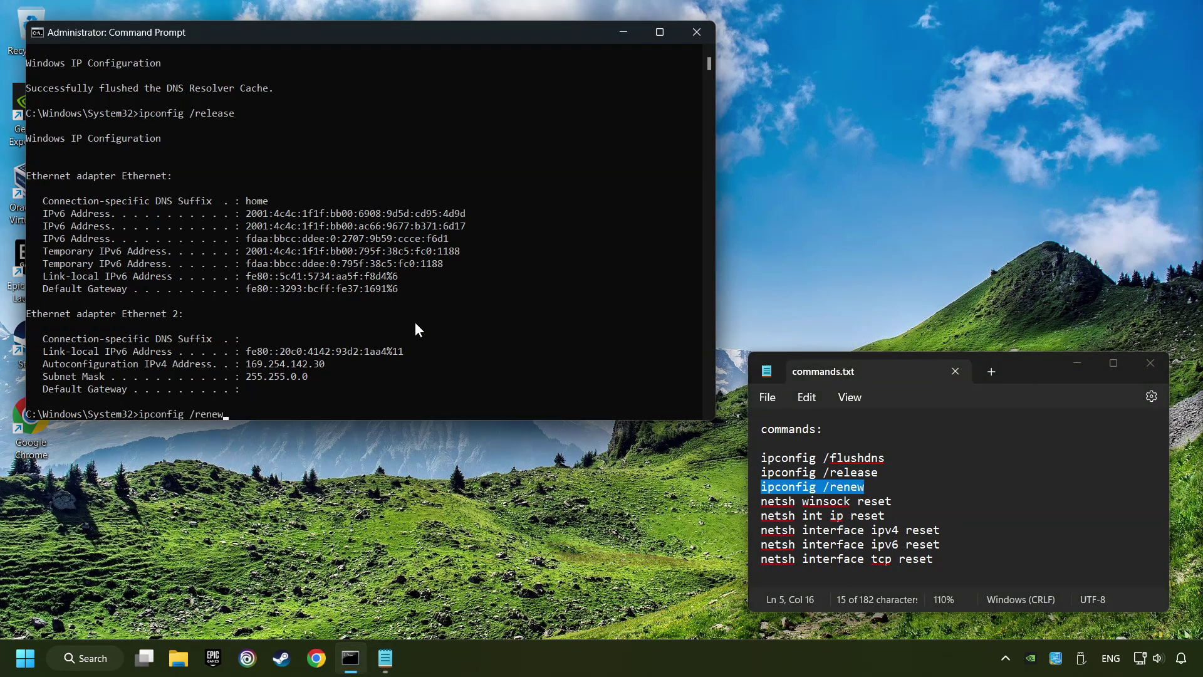
key(Return)
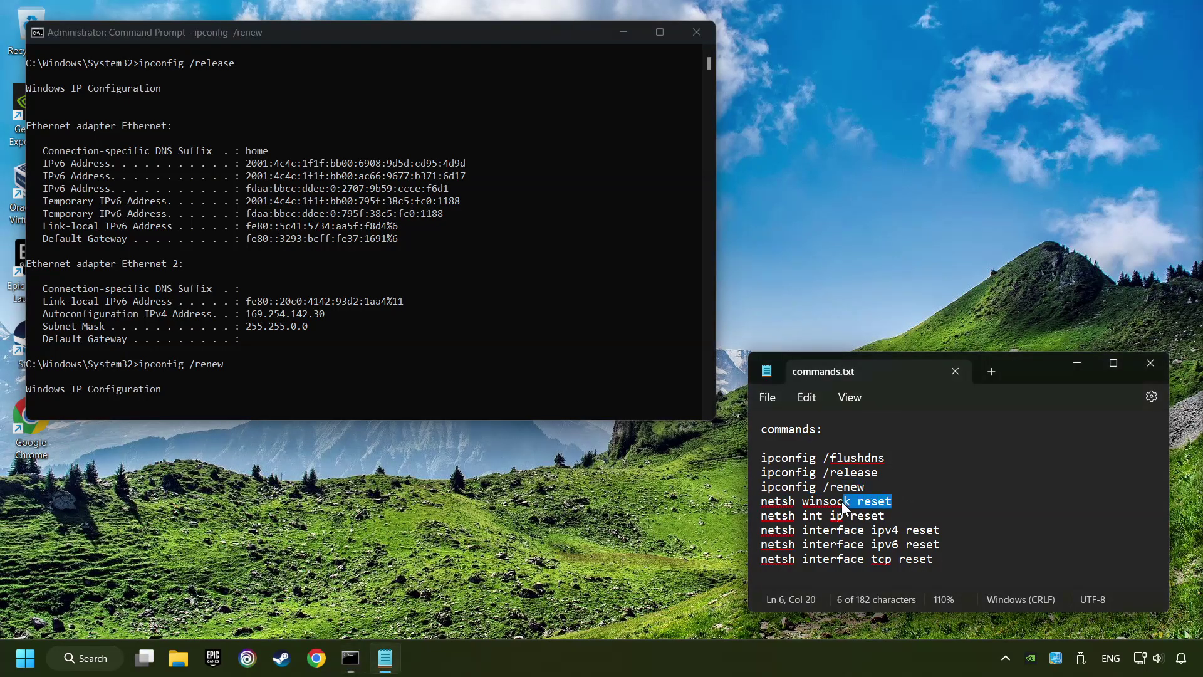
- Run netsh winsock reset and netsh int ip reset from the notes
drag(911, 502, 757, 500)
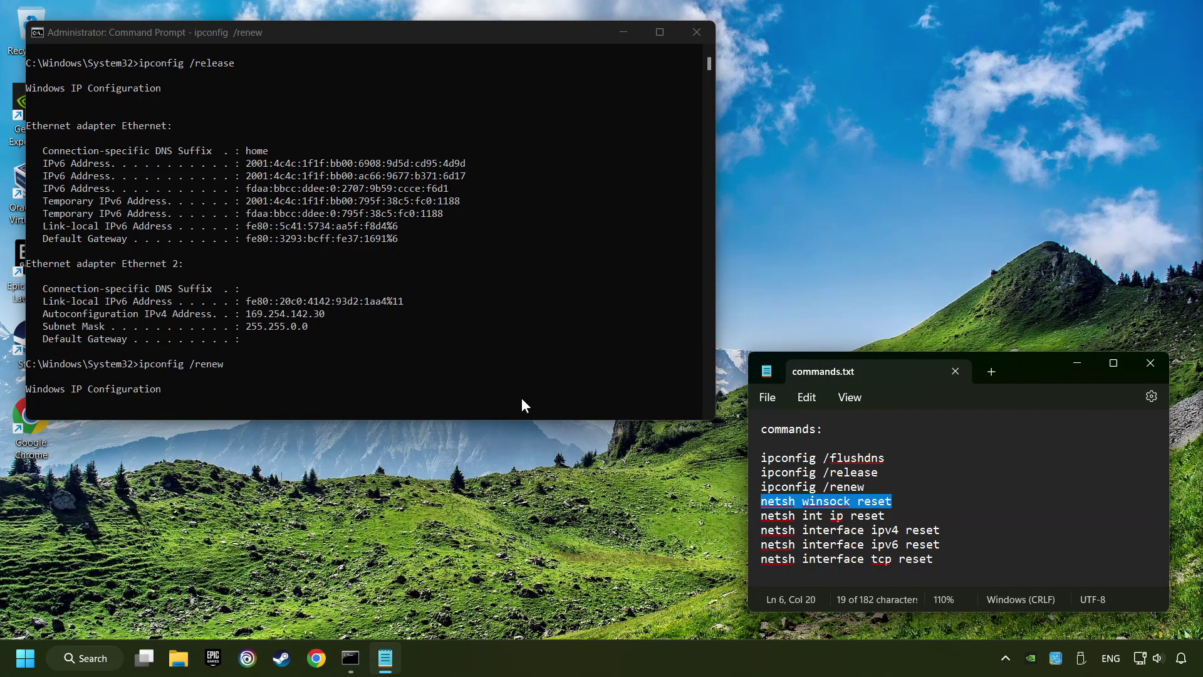
click(428, 308)
key(ctrl+v)
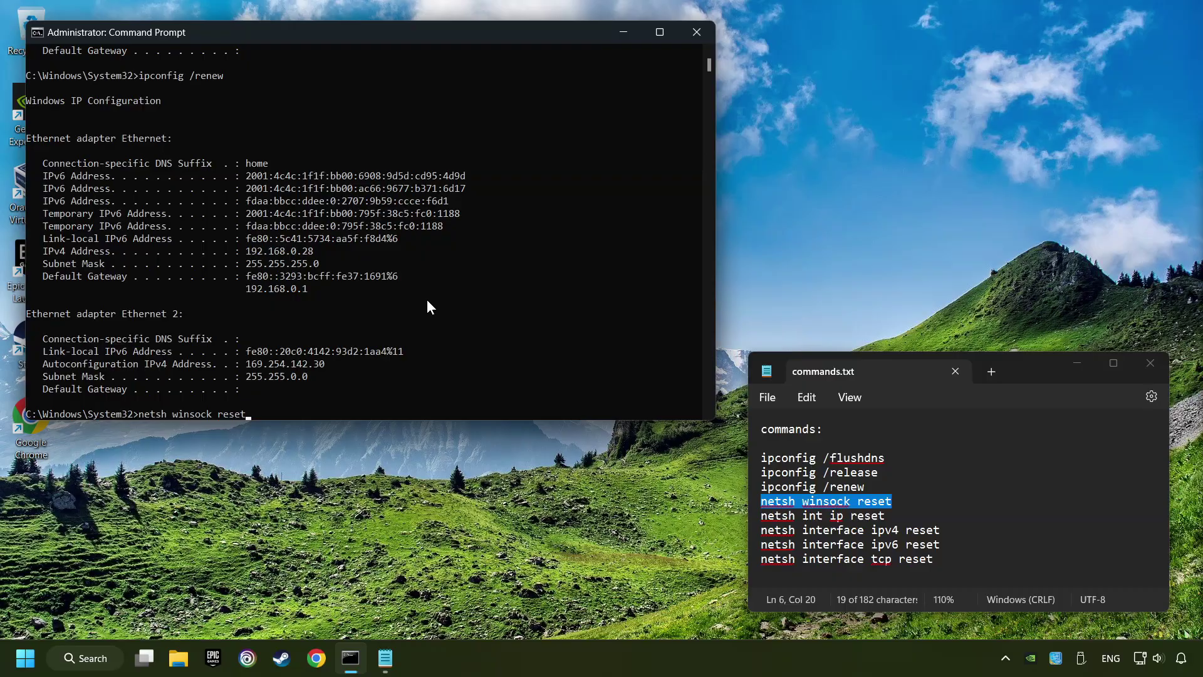
key(Return)
drag(890, 517, 738, 518)
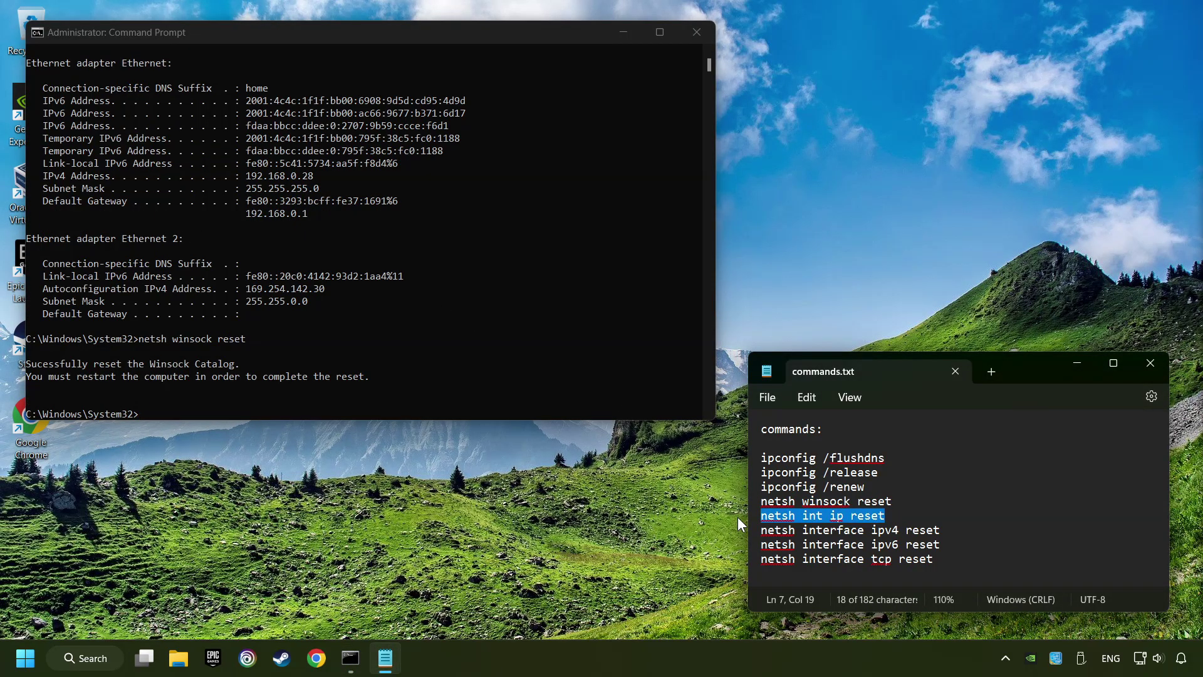
click(450, 353)
key(ctrl+v)
key(Return)
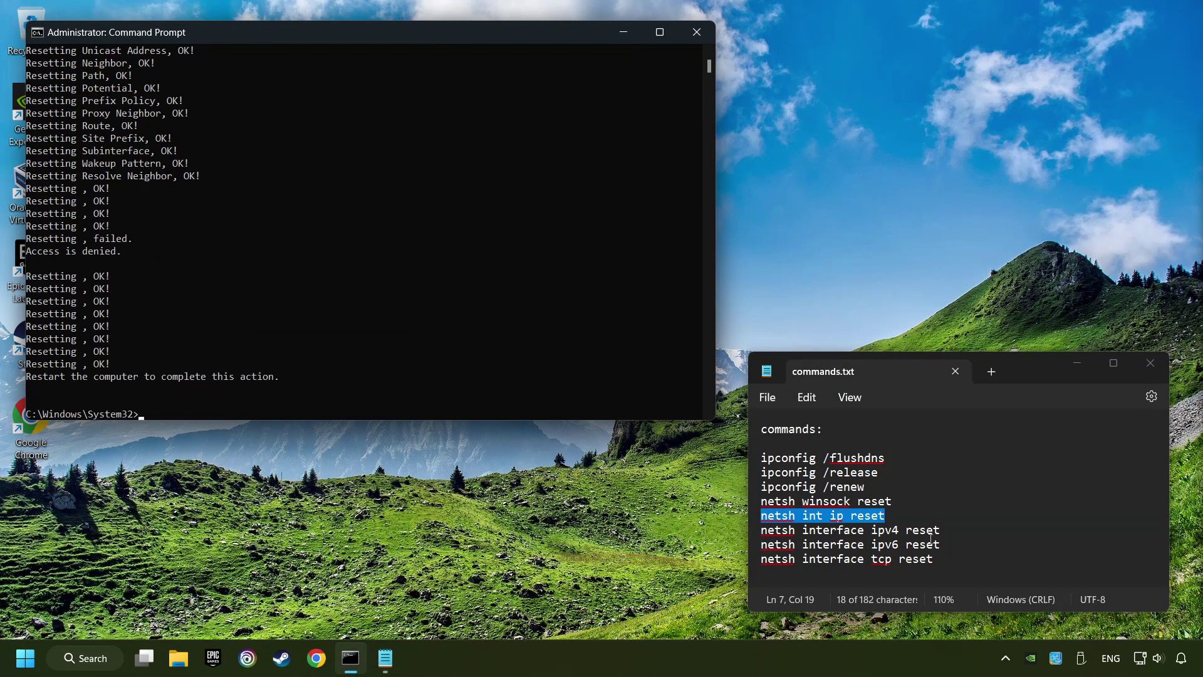
- Paste the netsh interface ipv4 and ipv6 reset commands, clearing each unrun
drag(954, 529, 760, 530)
click(348, 285)
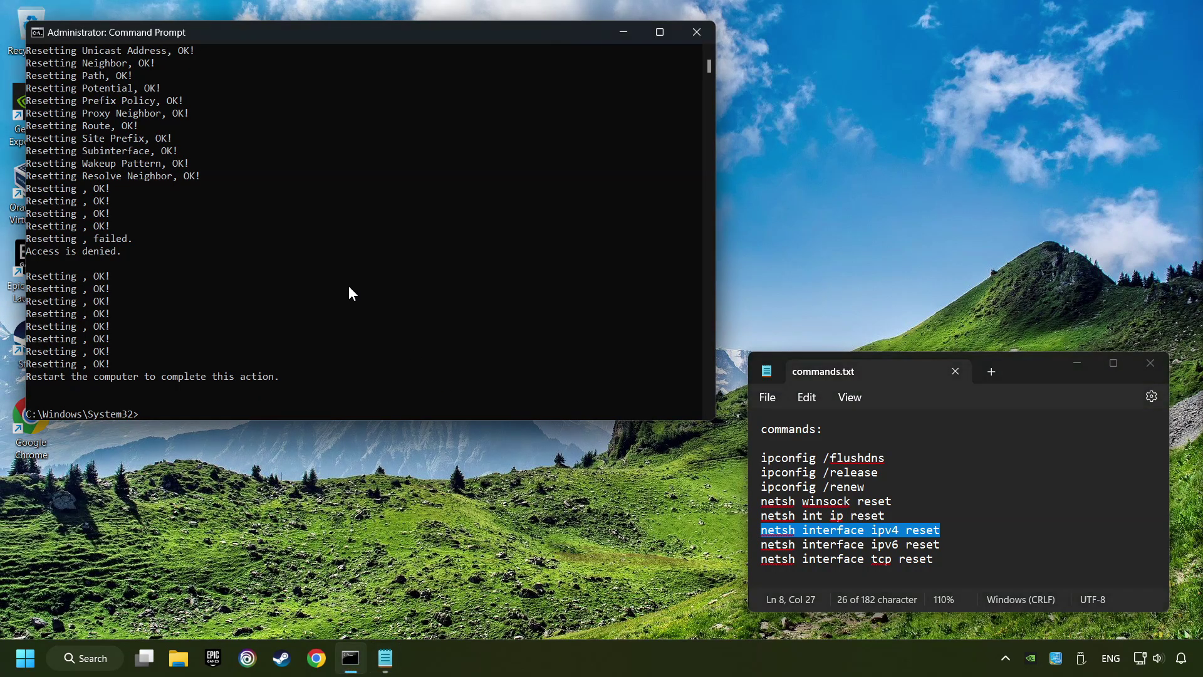
key(ctrl+v)
key(Escape)
drag(965, 547, 747, 542)
click(336, 309)
key(ctrl+v)
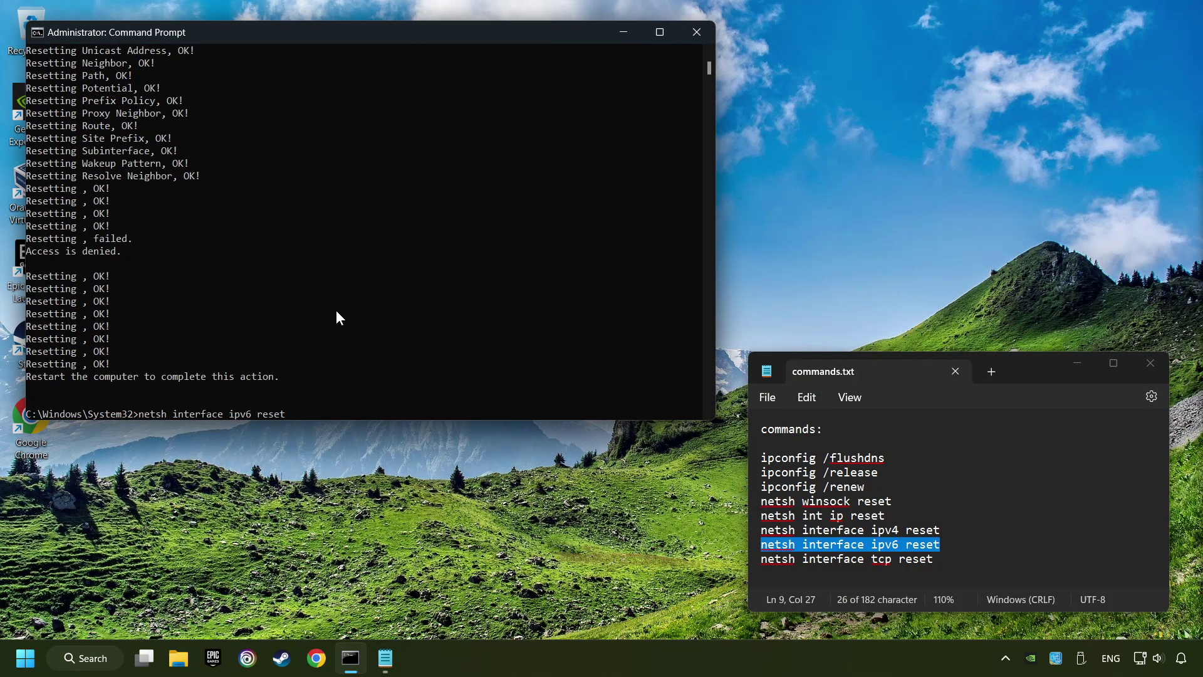
key(Escape)
- Run netsh interface tcp reset to reset all TCP parameters
drag(940, 560, 738, 562)
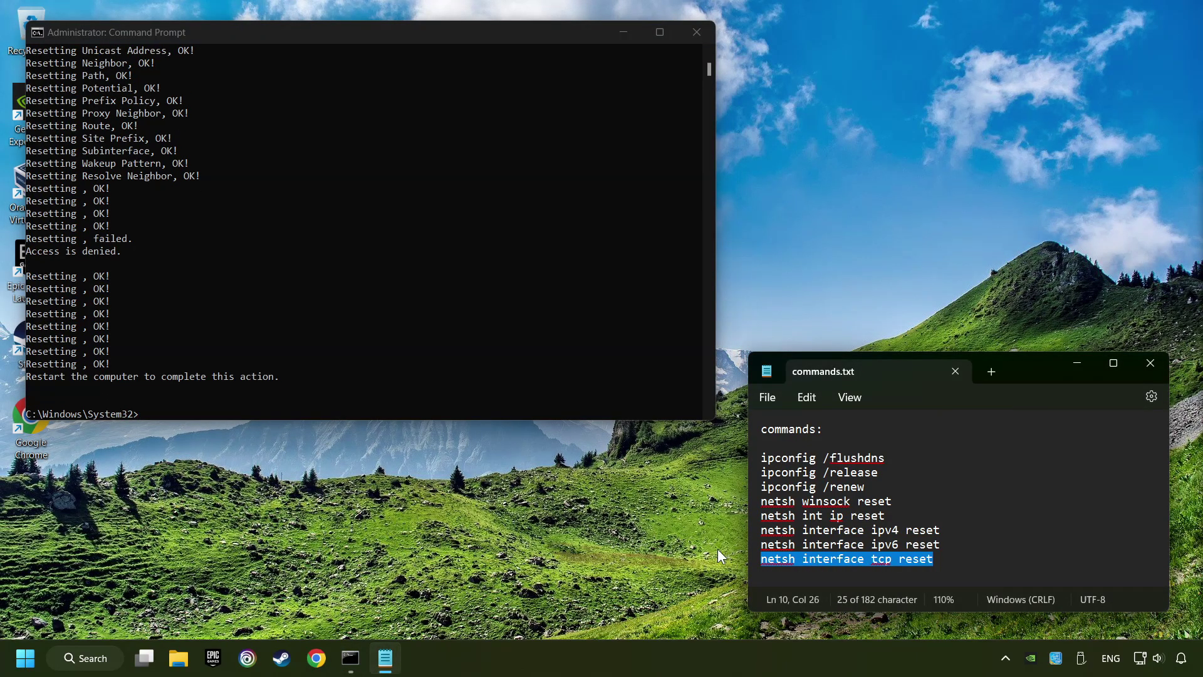
click(353, 307)
key(ctrl+v)
key(Return)
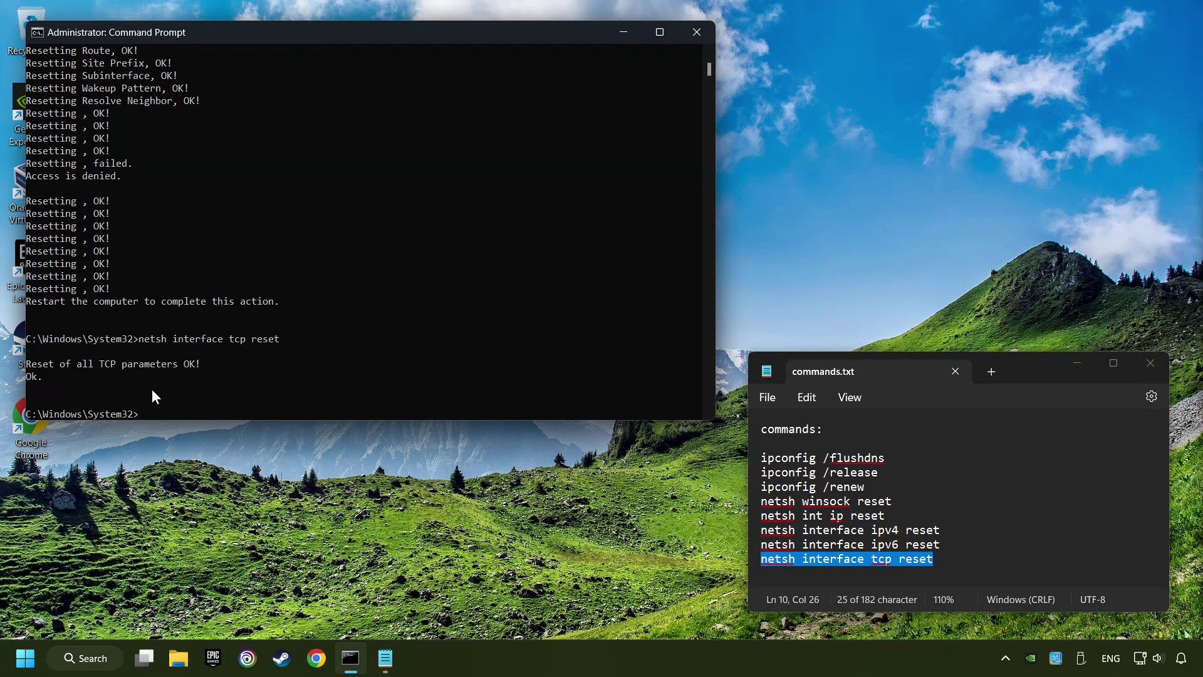
- Close Command Prompt and commands.txt, then open the Start menu's power options
click(711, 39)
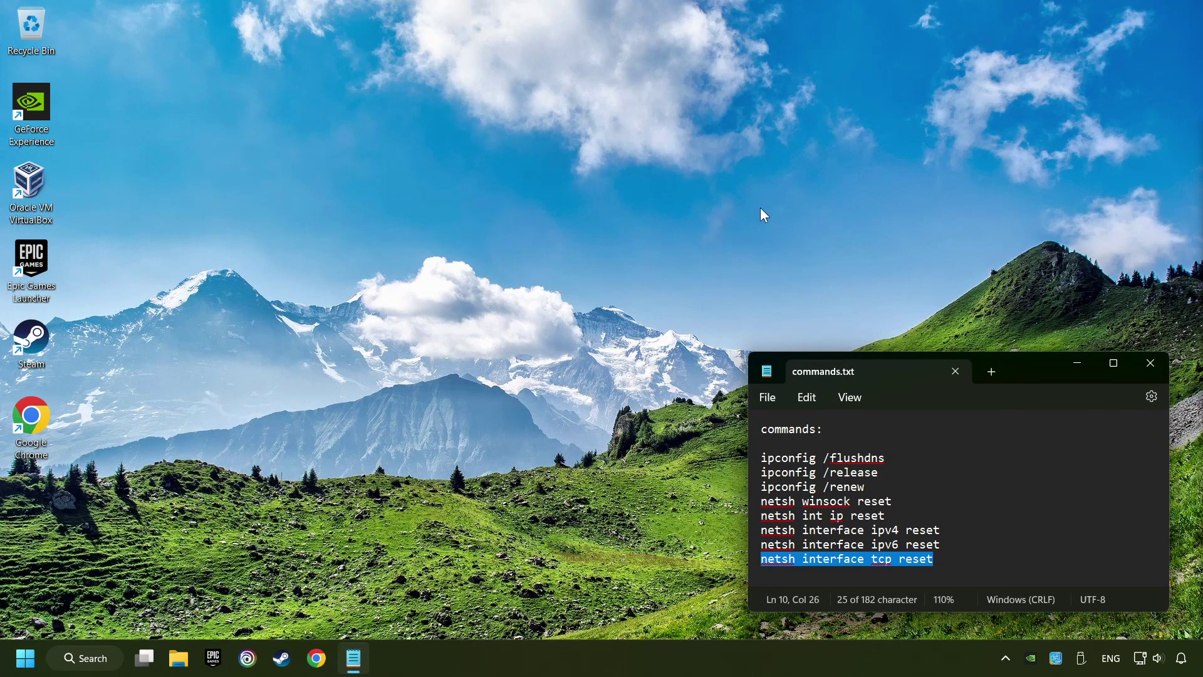
click(1151, 363)
click(26, 658)
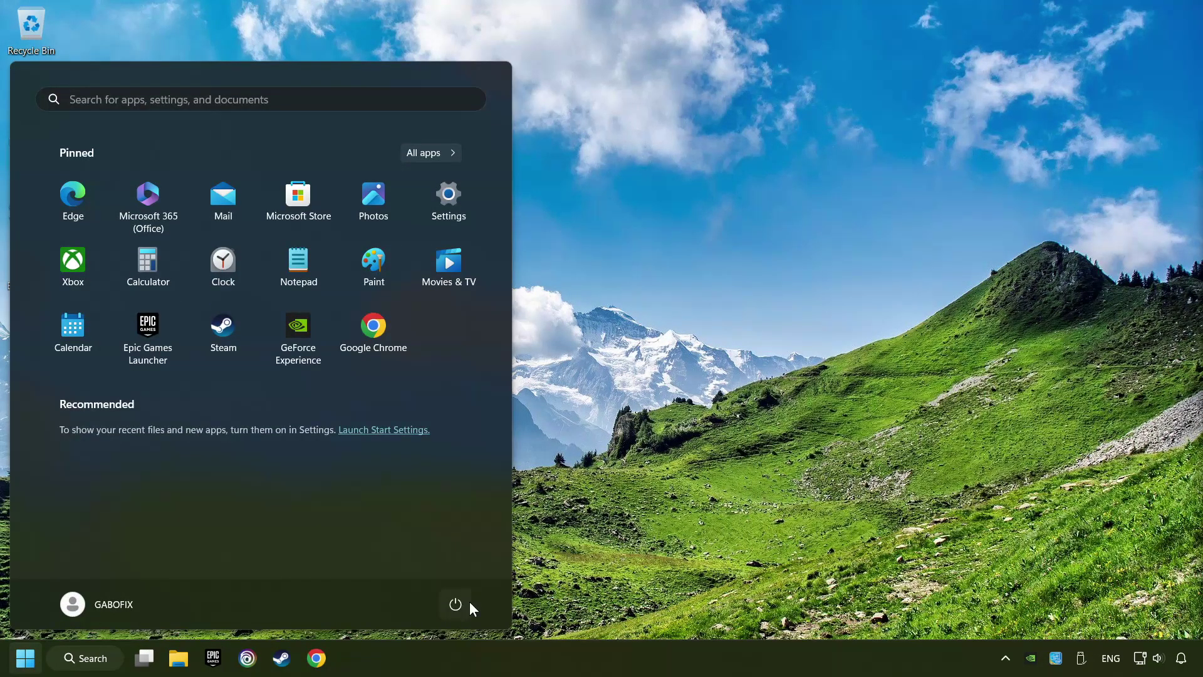
click(465, 604)
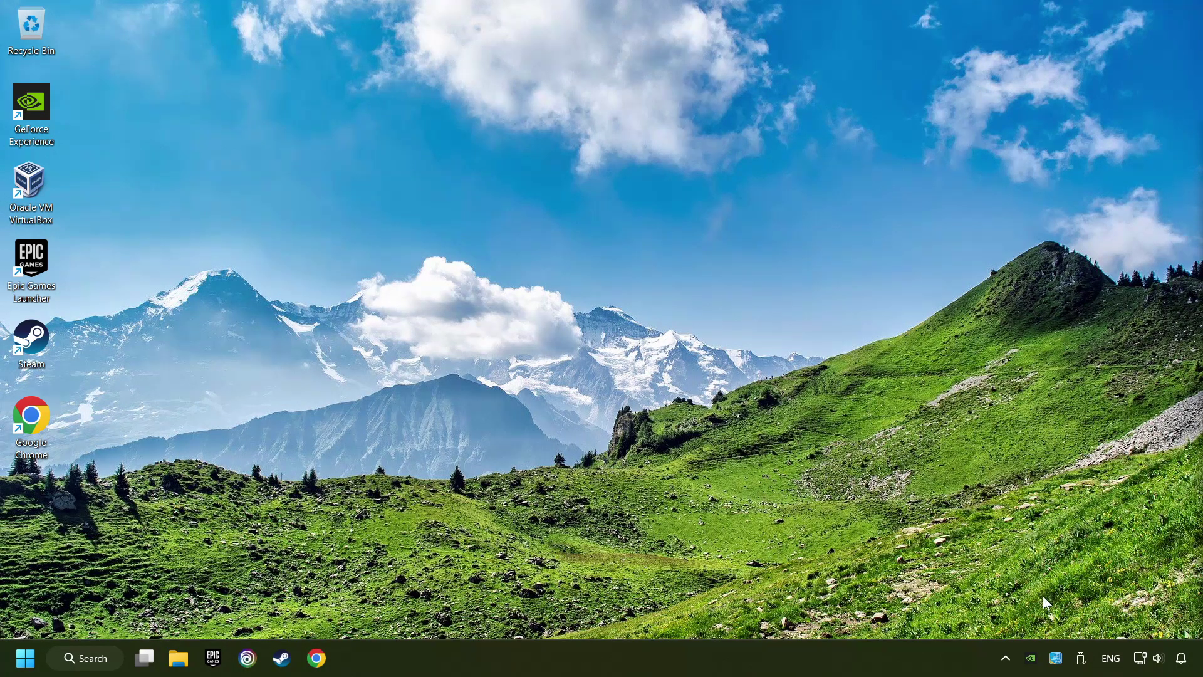
- Confirm Network reset under Advanced network settings, then close Settings and open Start
right_click(1141, 660)
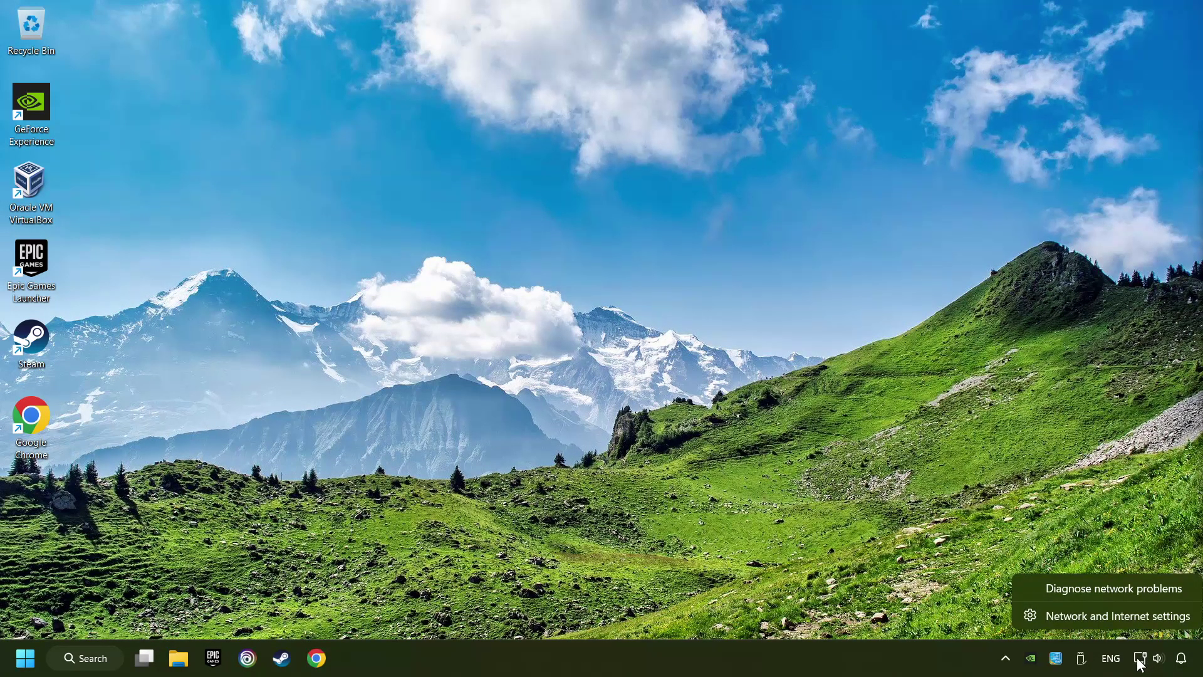
click(1112, 617)
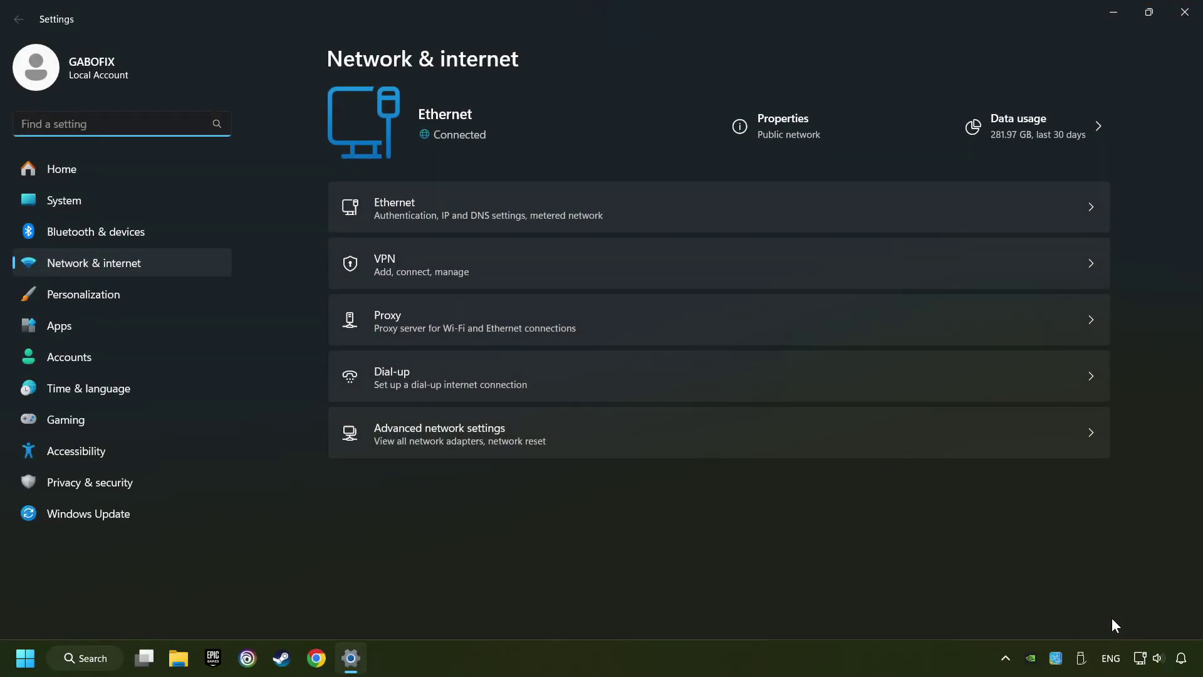
click(629, 436)
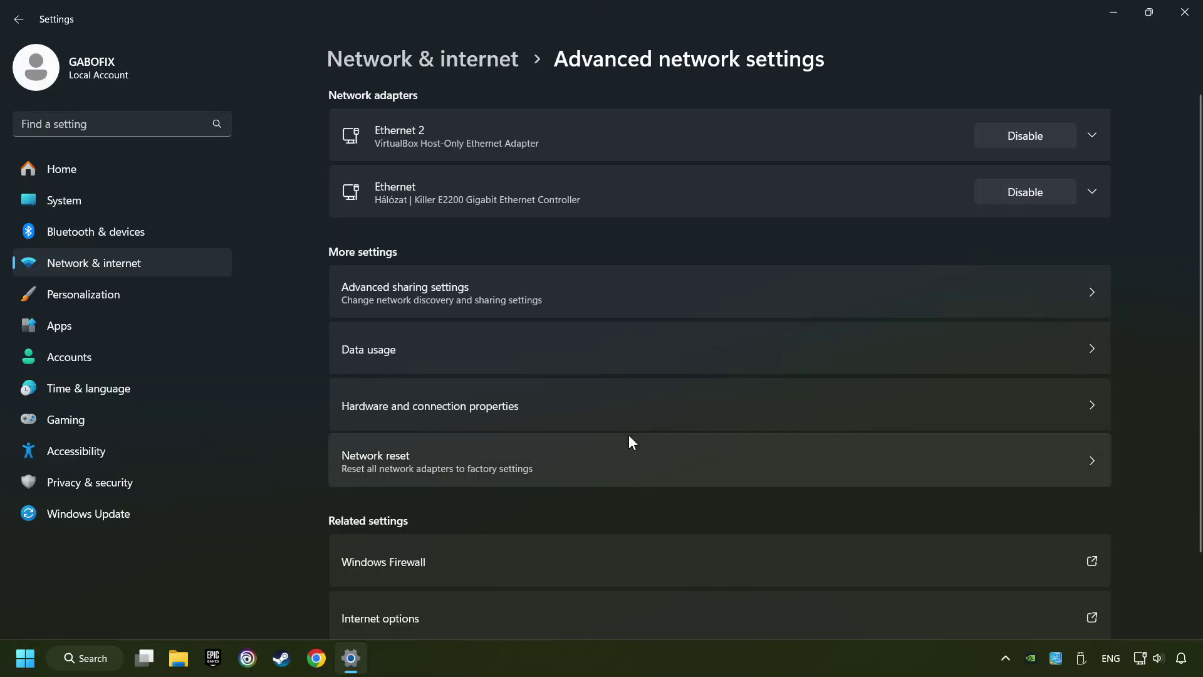
click(692, 465)
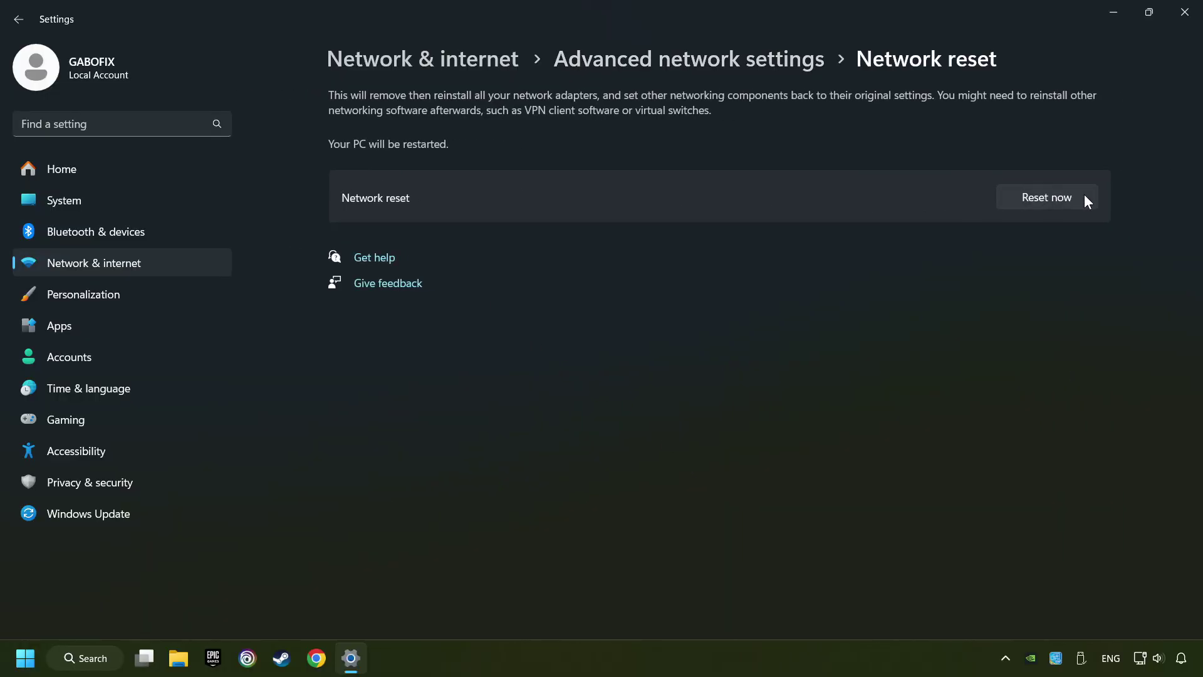
click(1047, 198)
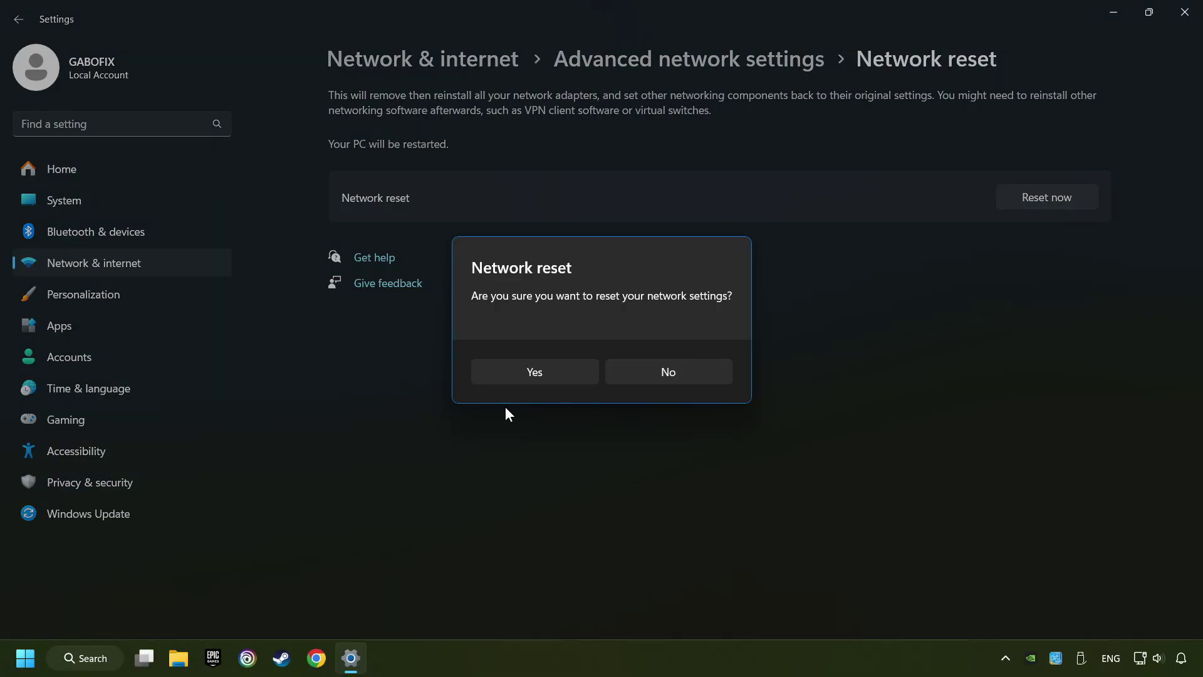
click(552, 379)
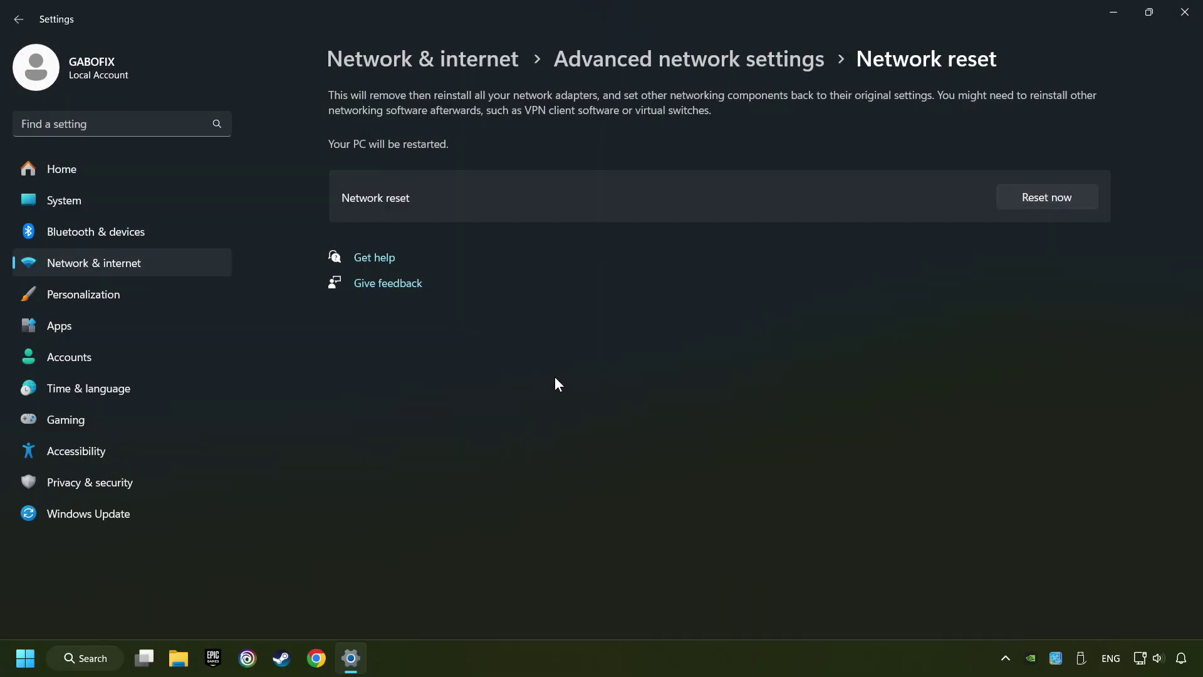
click(1183, 21)
click(26, 658)
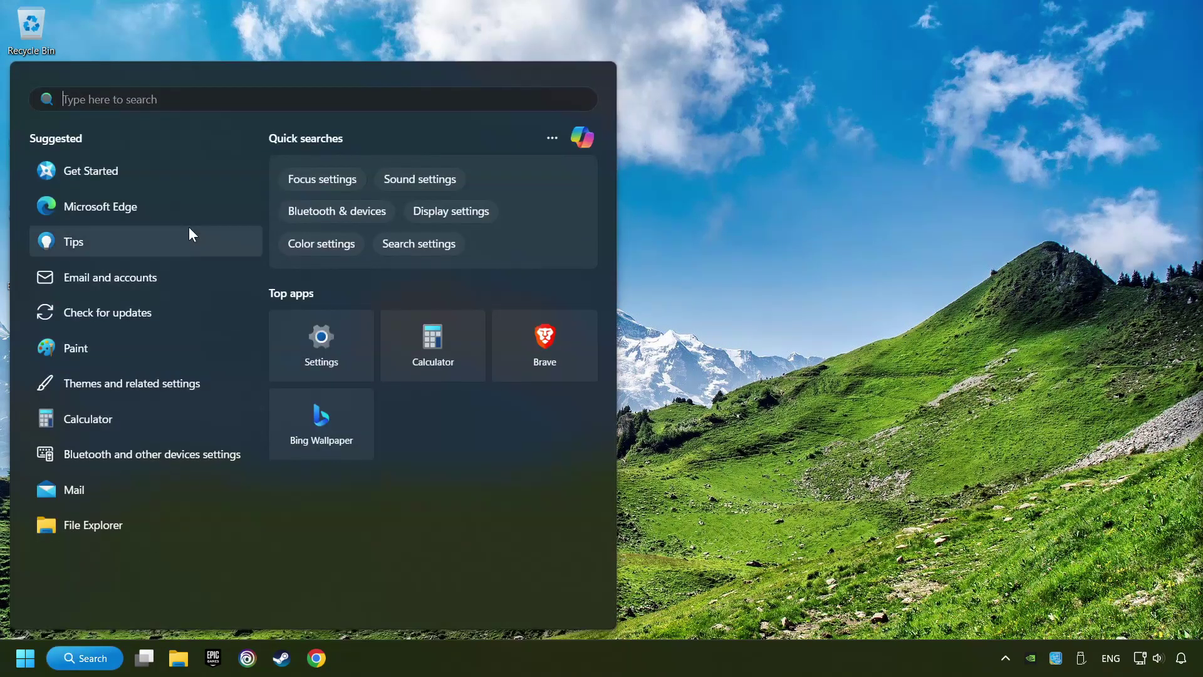
text(control panel)
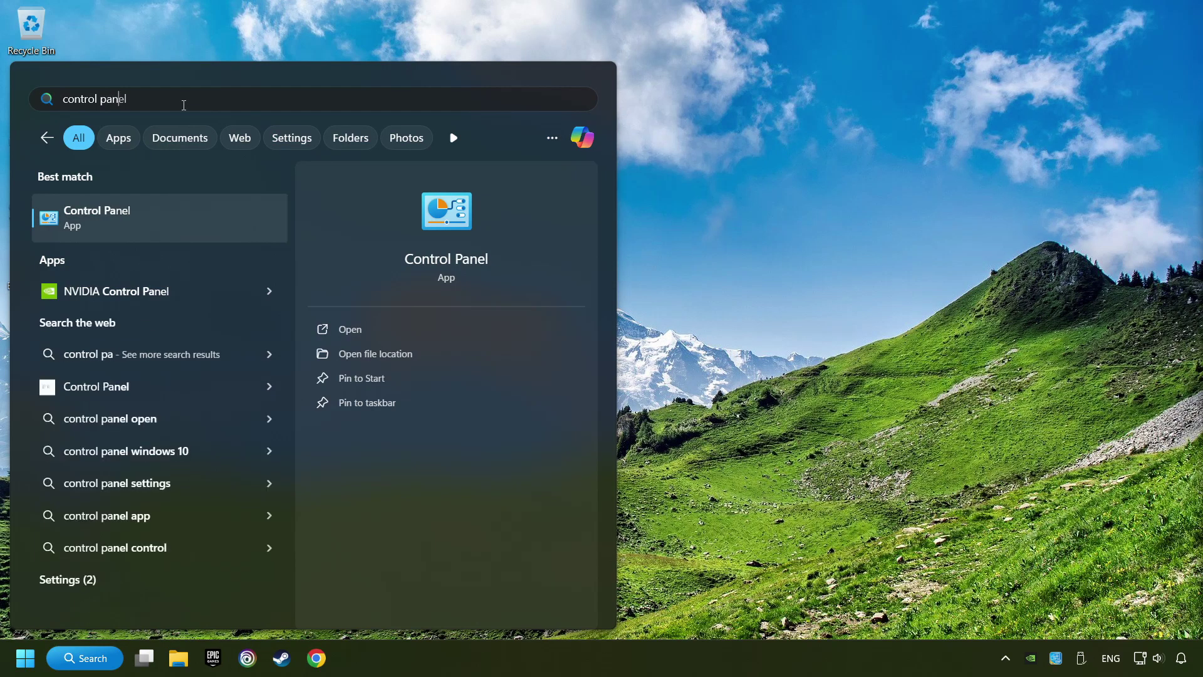
- Open Control Panel and go via Network and Sharing Center to the adapter list
click(232, 218)
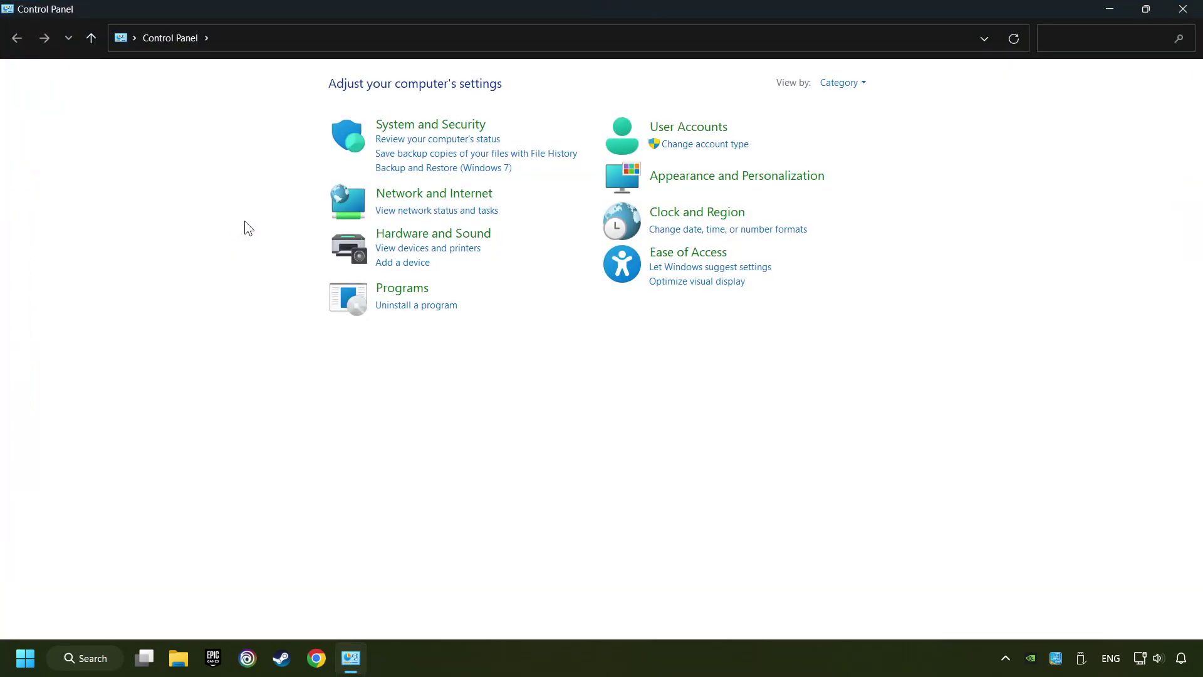
click(440, 203)
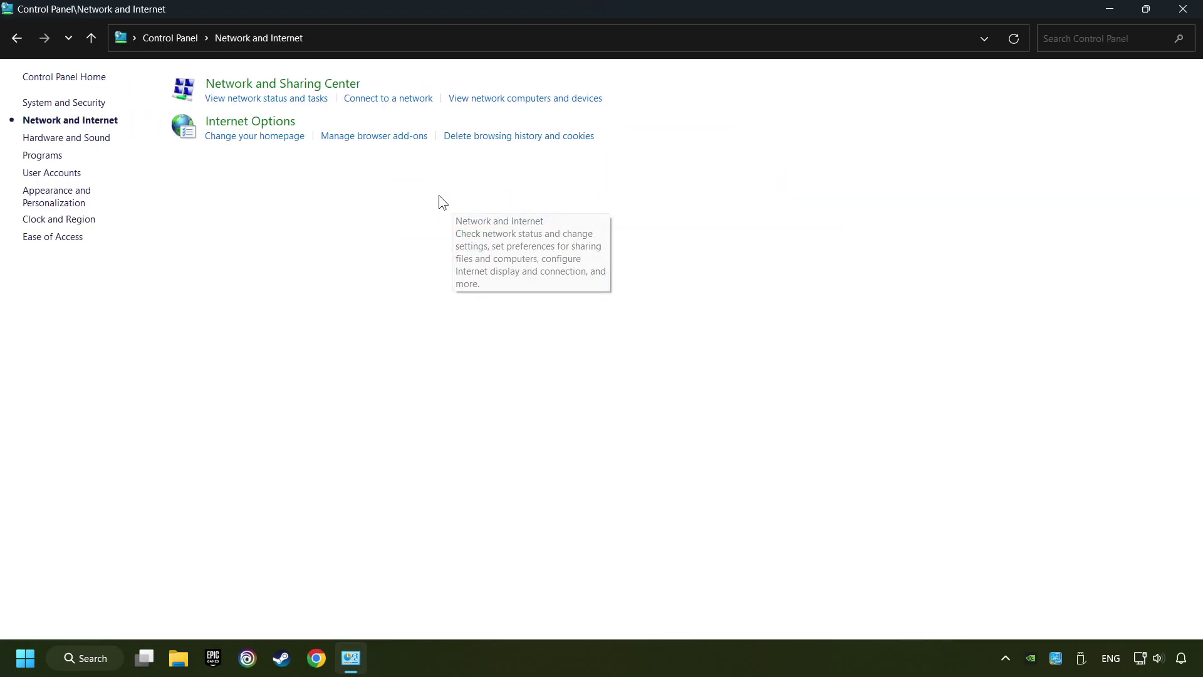
click(282, 86)
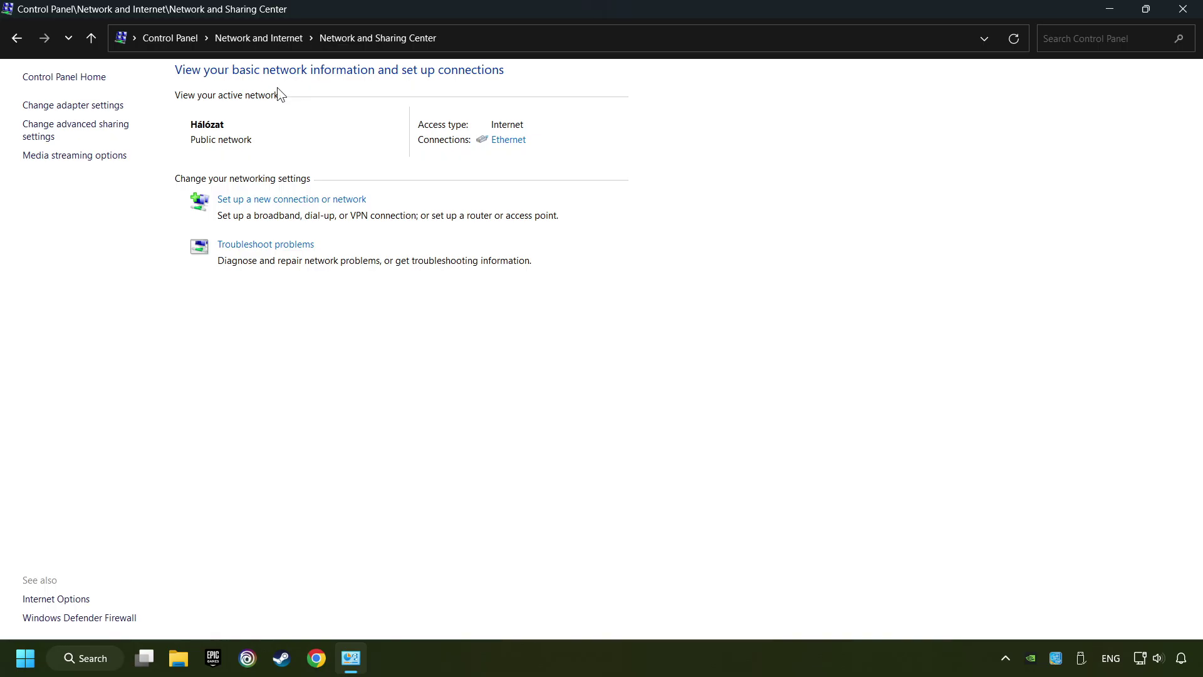
click(73, 106)
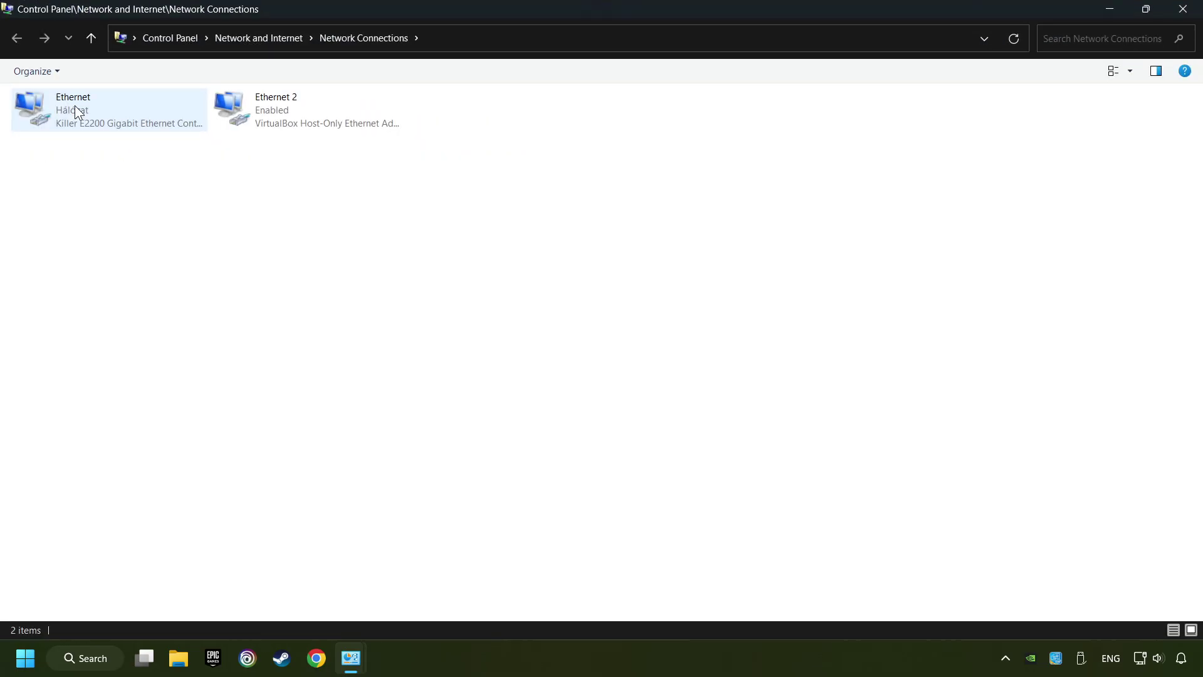
- Open the Ethernet adapter's Internet Protocol Version 4 (TCP/IPv4) properties
click(81, 112)
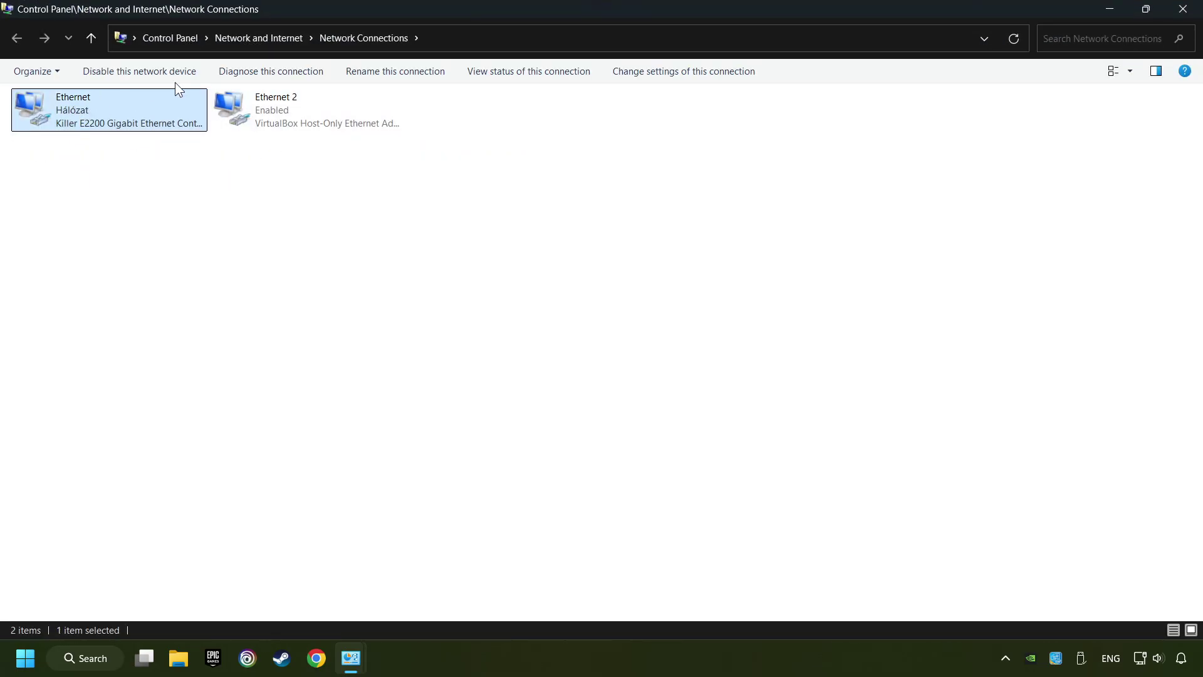
right_click(136, 106)
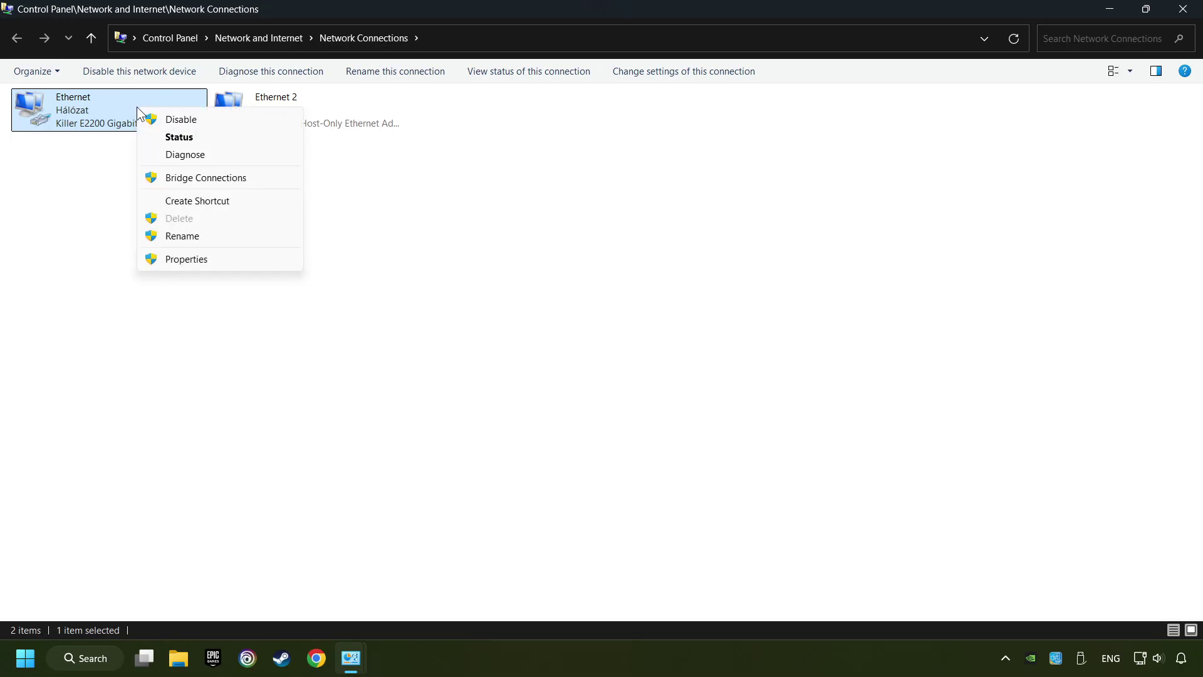
click(230, 259)
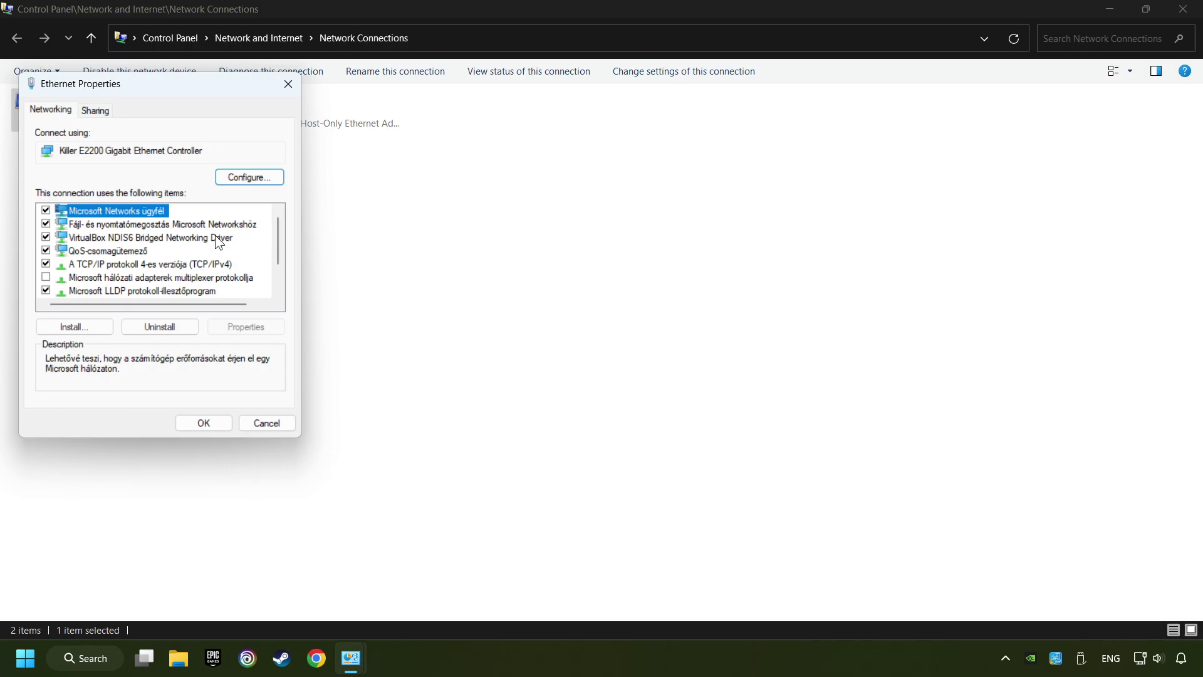
drag(156, 89, 552, 136)
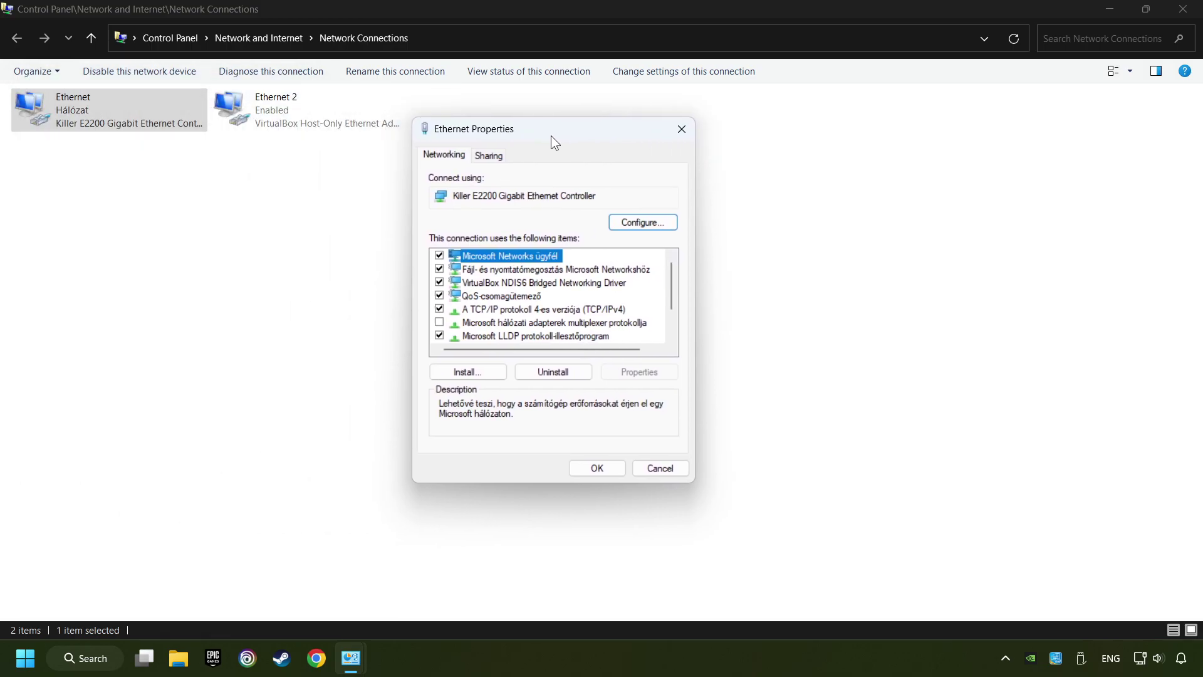
click(488, 311)
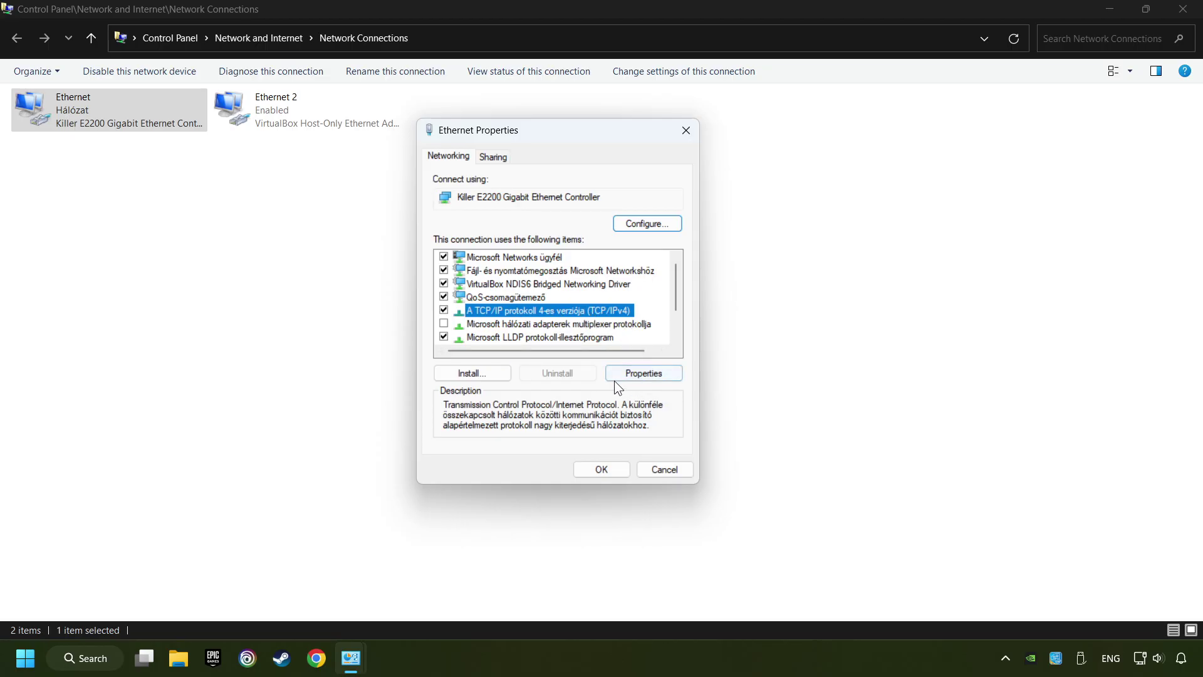
click(653, 373)
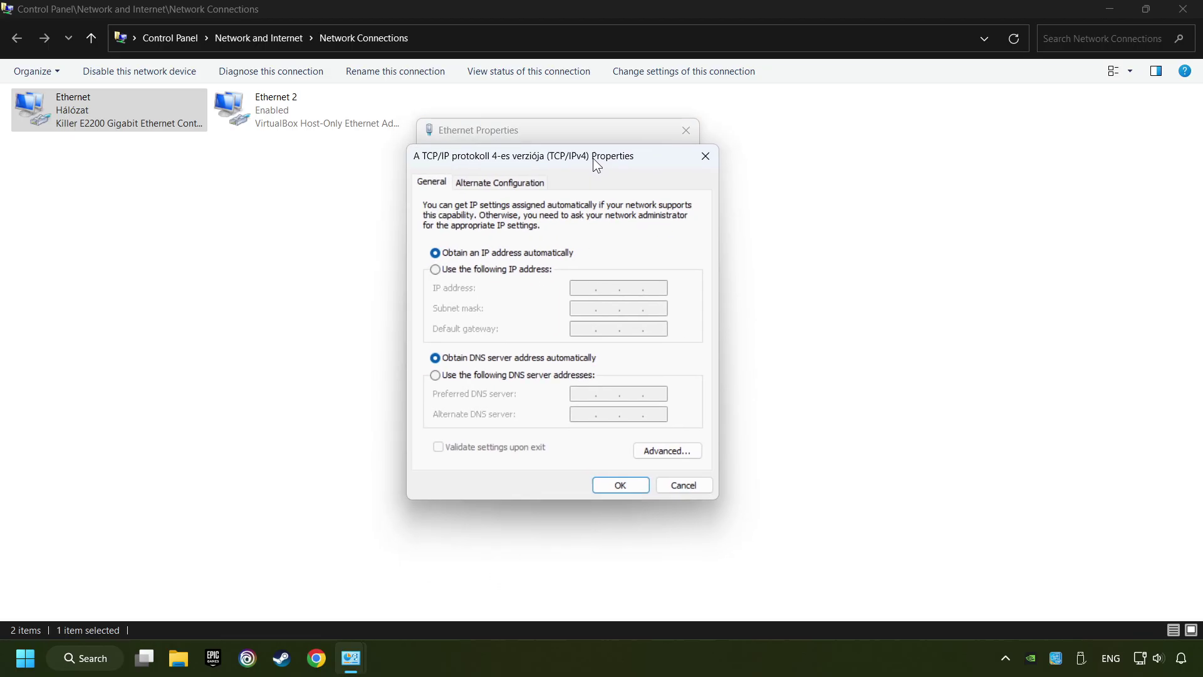
drag(621, 189, 581, 142)
- Save DNS servers 8.8.8.8 and 8.8.4.4 for Ethernet and close Network Connections
click(436, 360)
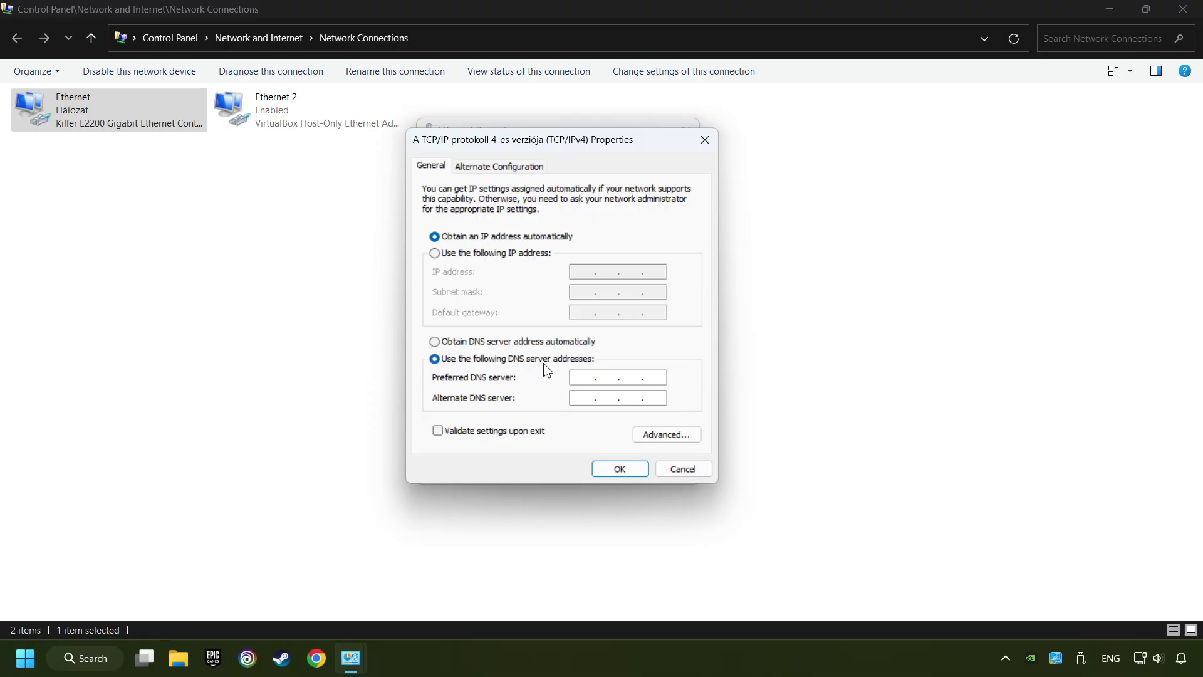
text(8.8.8.8)
text(8.8.)
text(4.4)
click(608, 470)
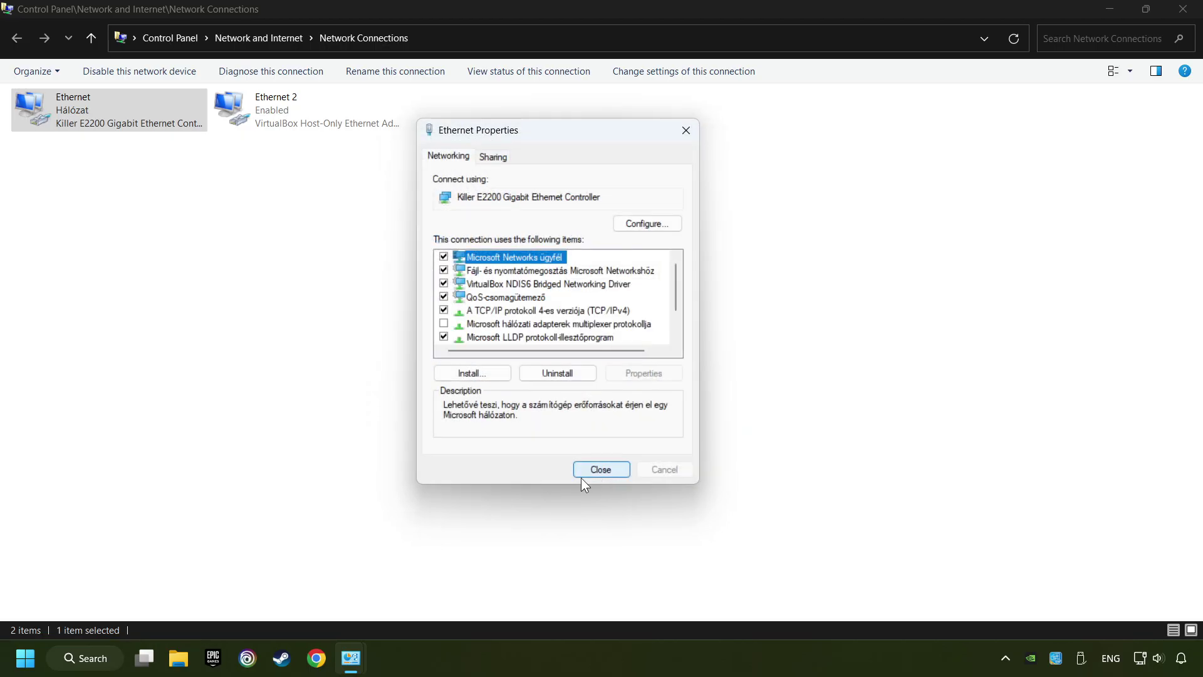
click(597, 472)
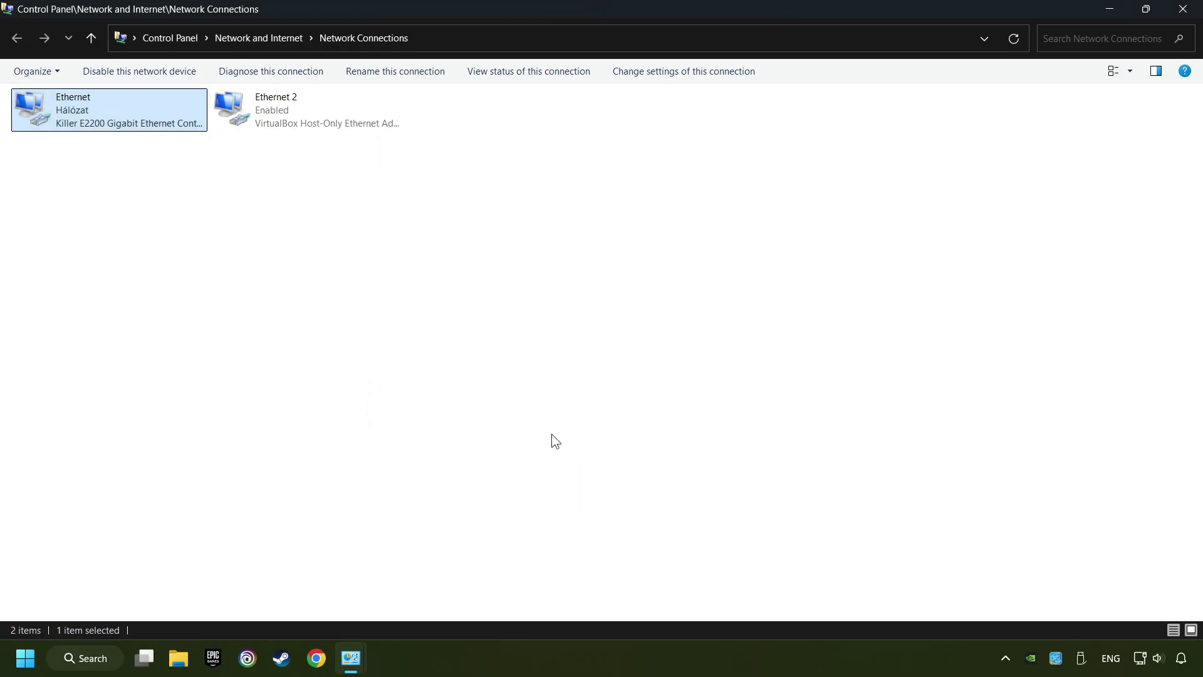
click(1186, 13)
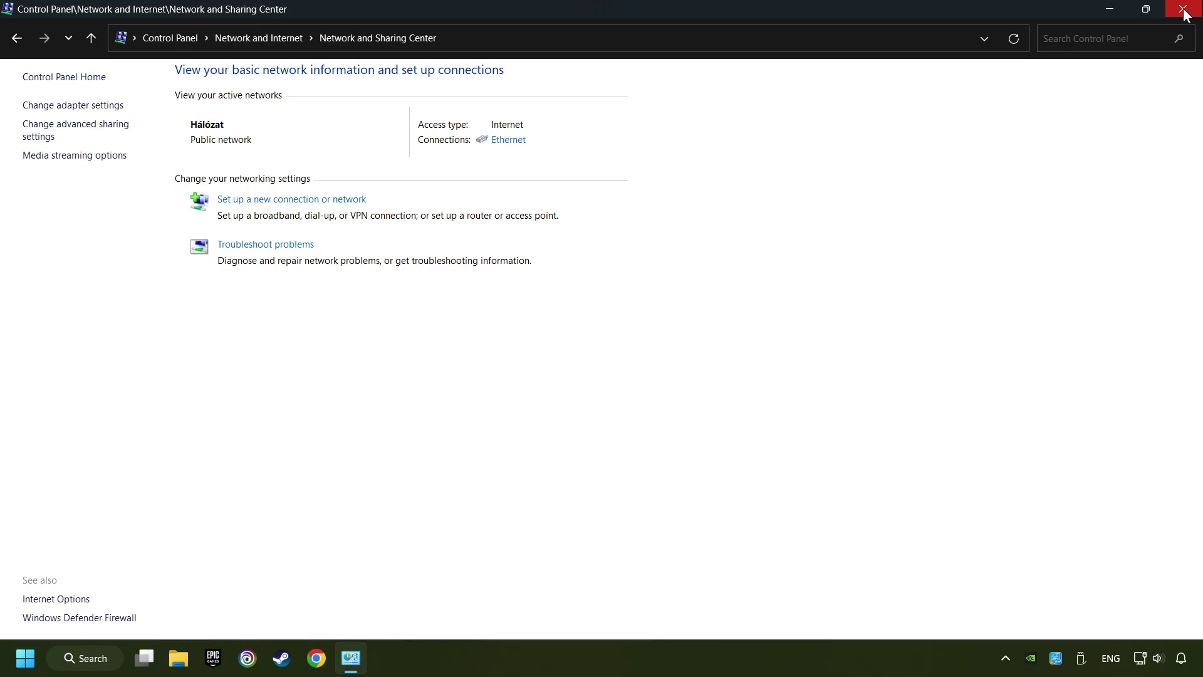